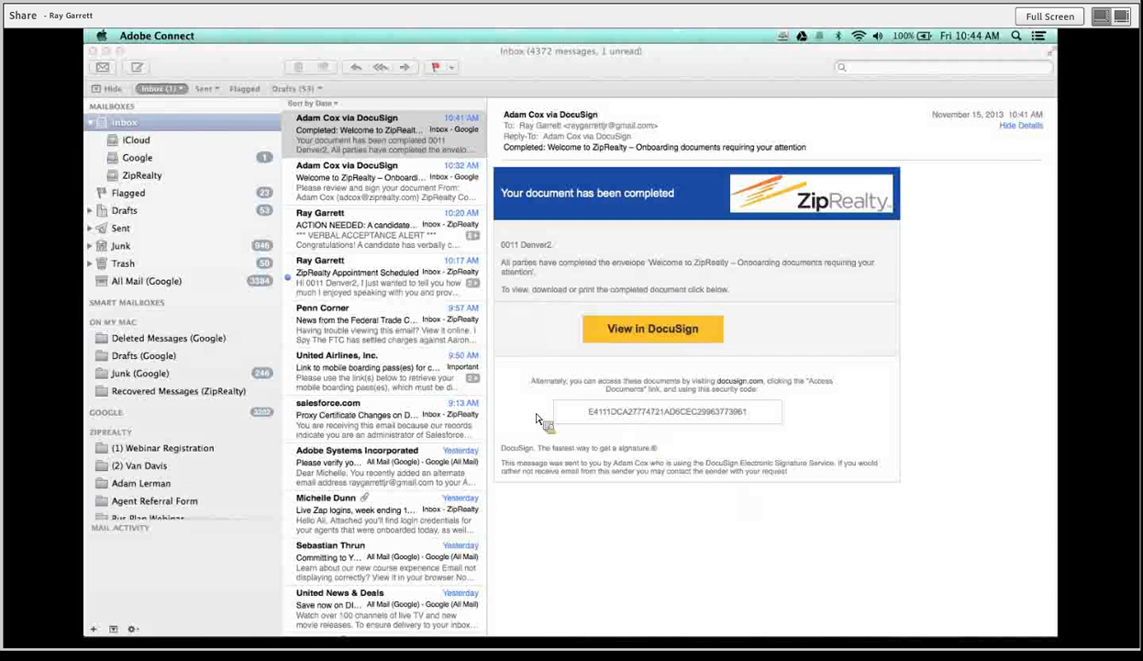
Switch to Google Chrome and open the Opportunities home page in Salesforce.
key("ctrl+Up")
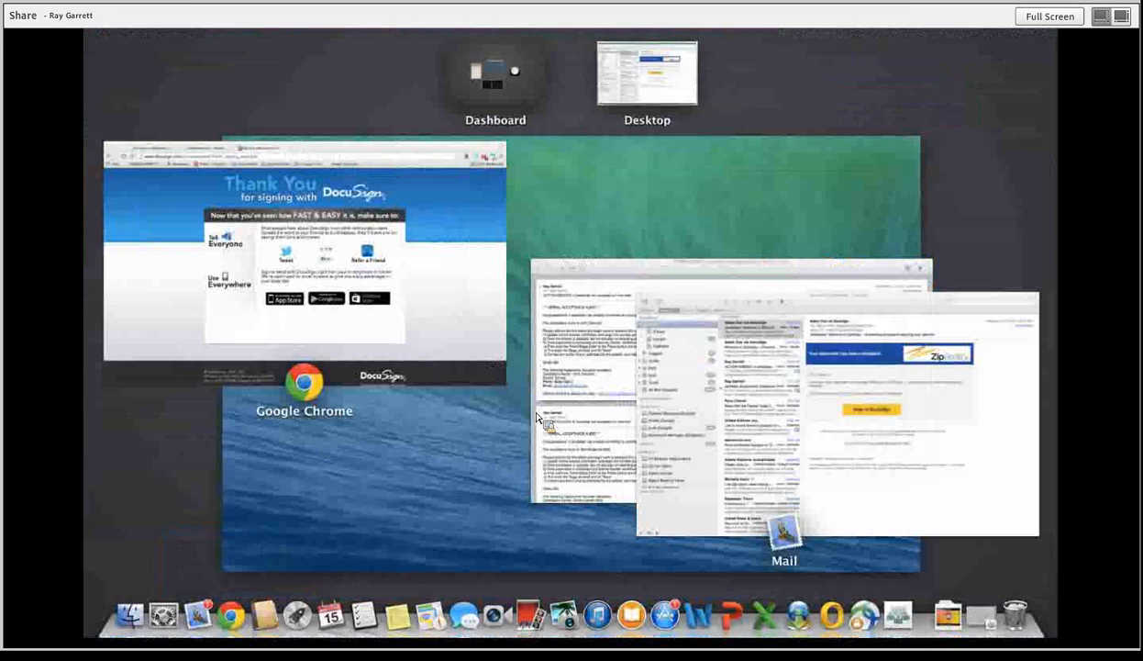
left_click(538, 418)
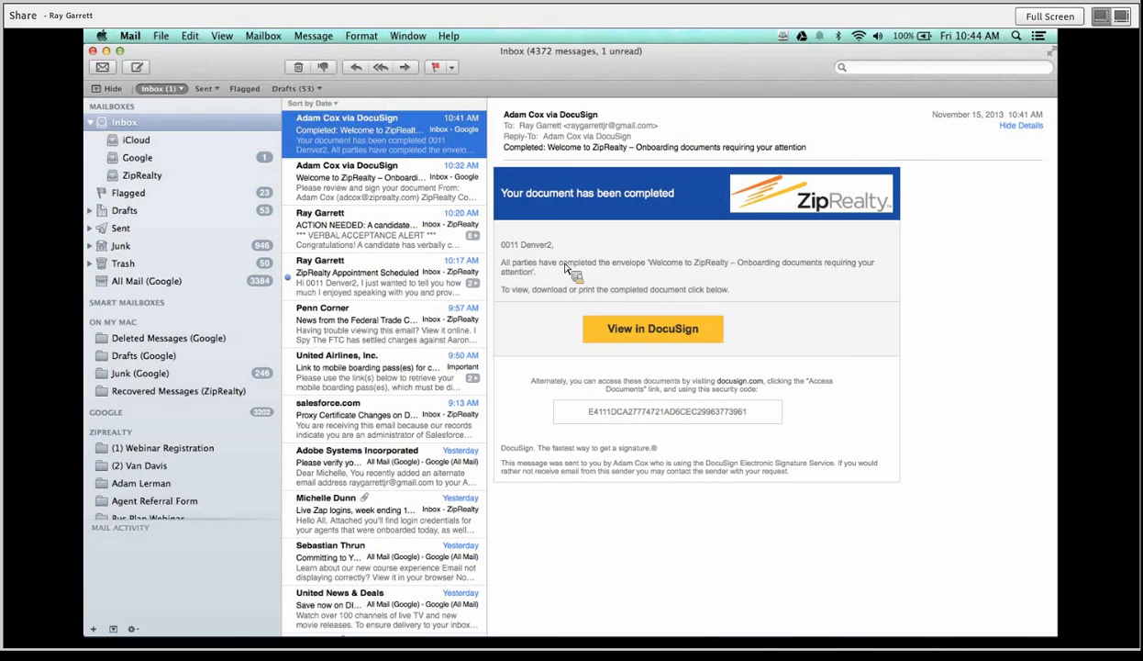
key("ctrl+Up")
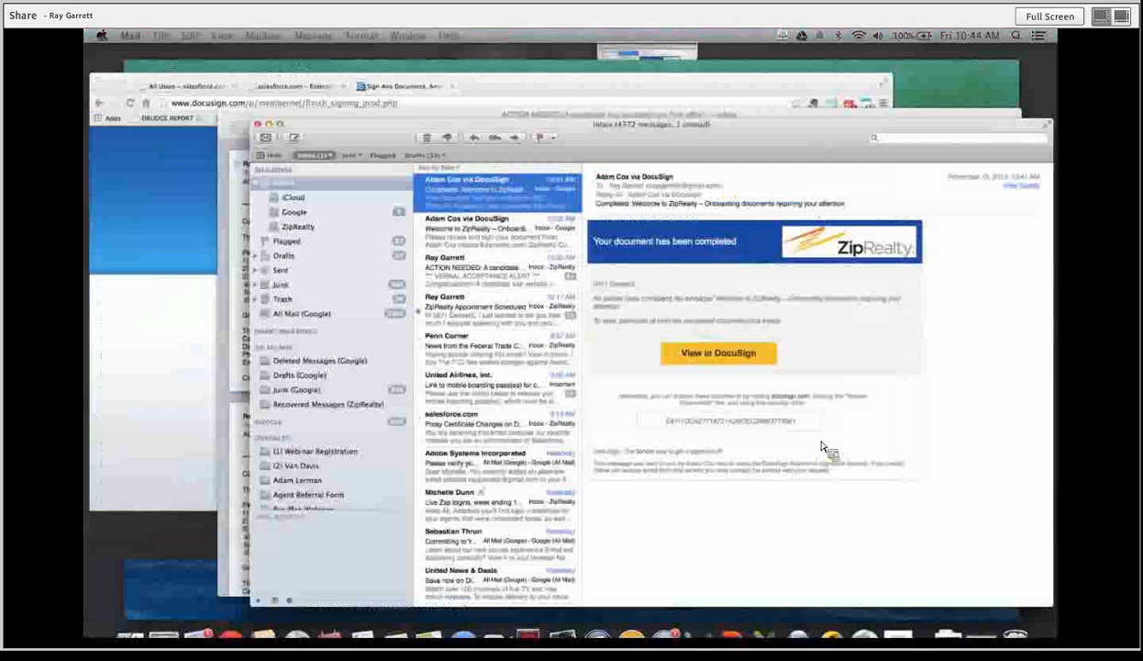
left_click(436, 237)
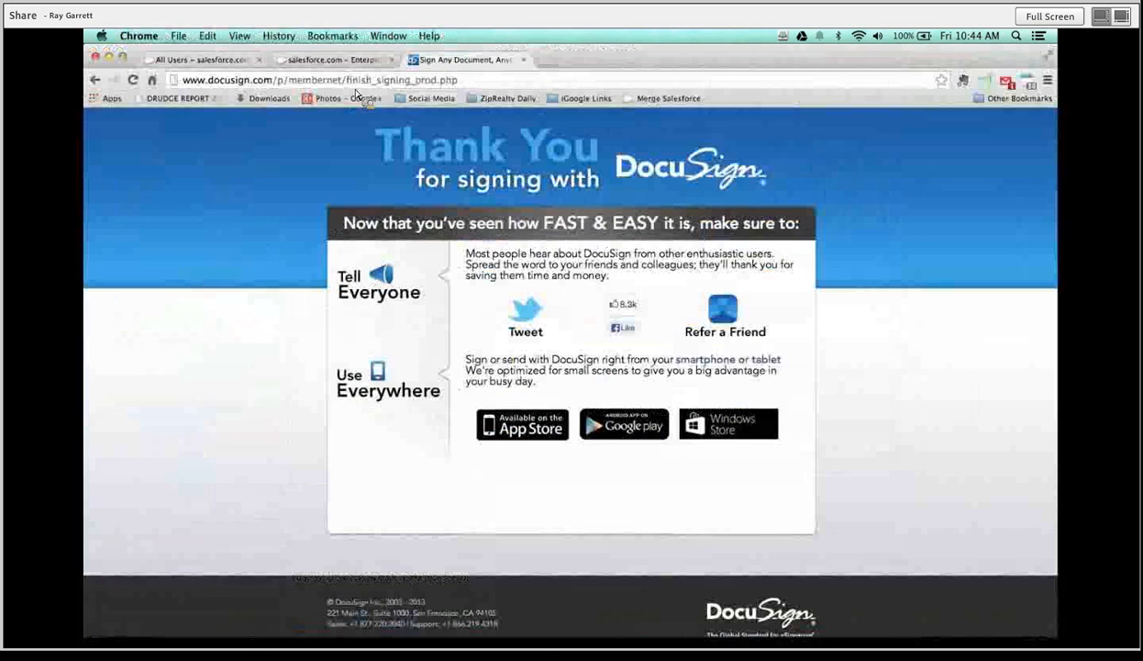
left_click(220, 63)
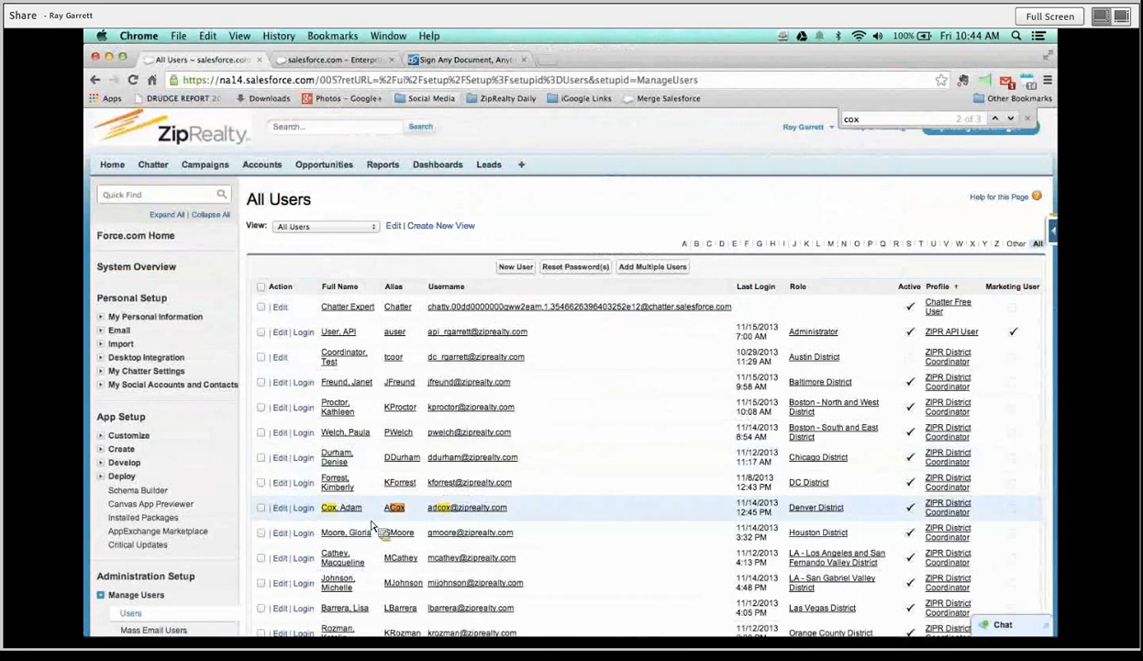
left_click(332, 60)
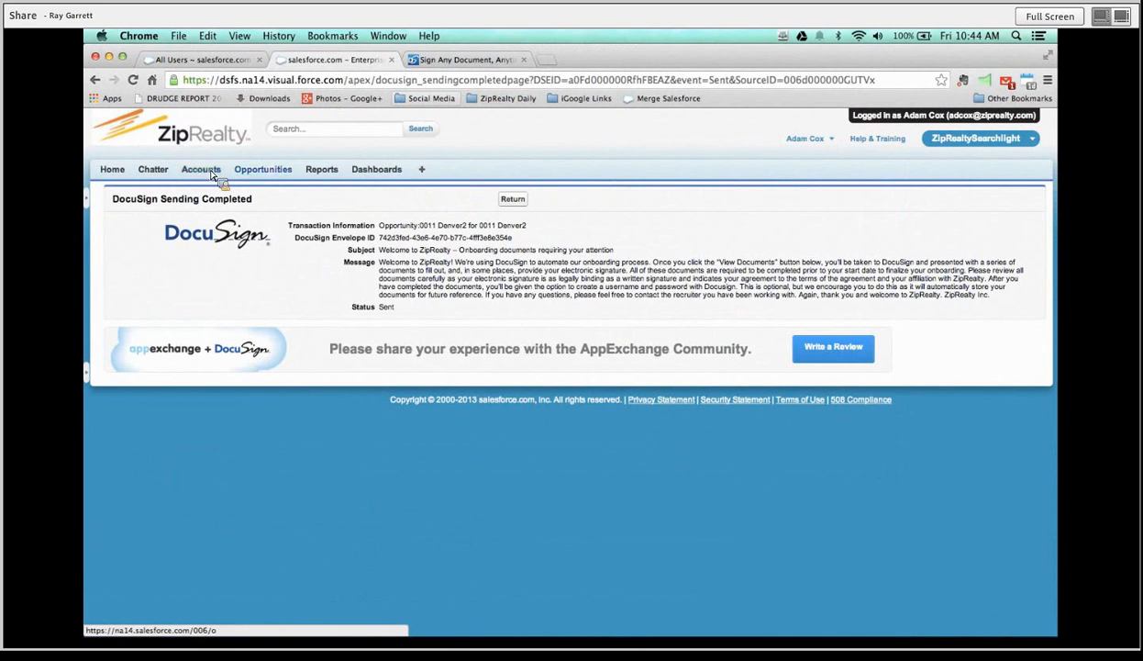
left_click(266, 174)
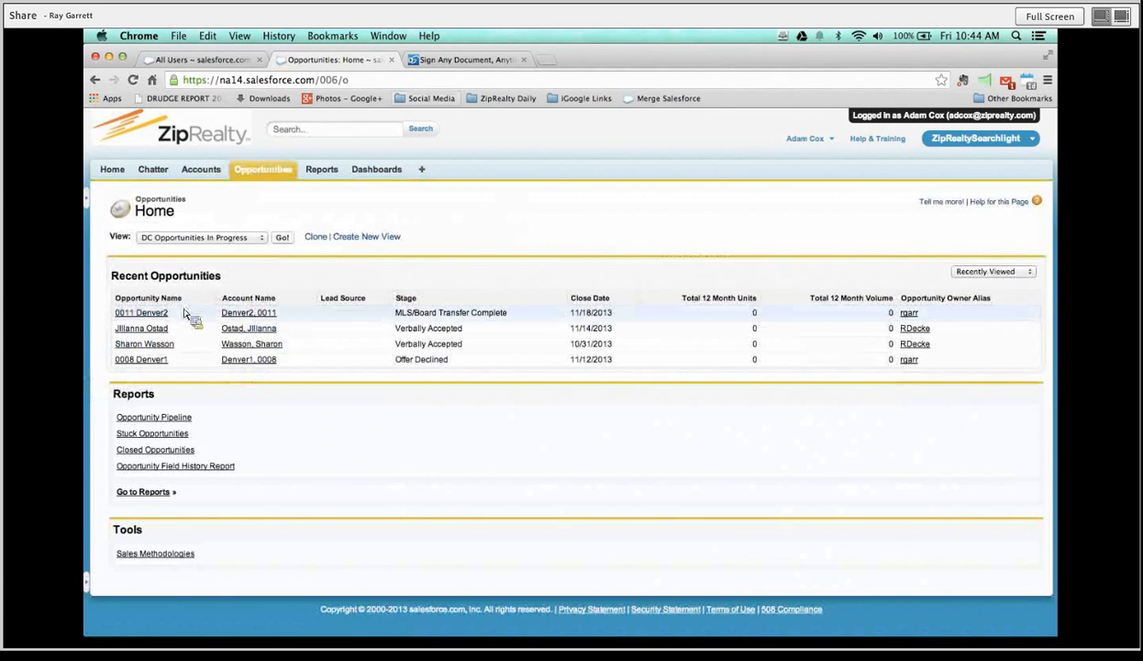
Search the Salesforce records for denver2.
left_click(347, 131)
type("d")
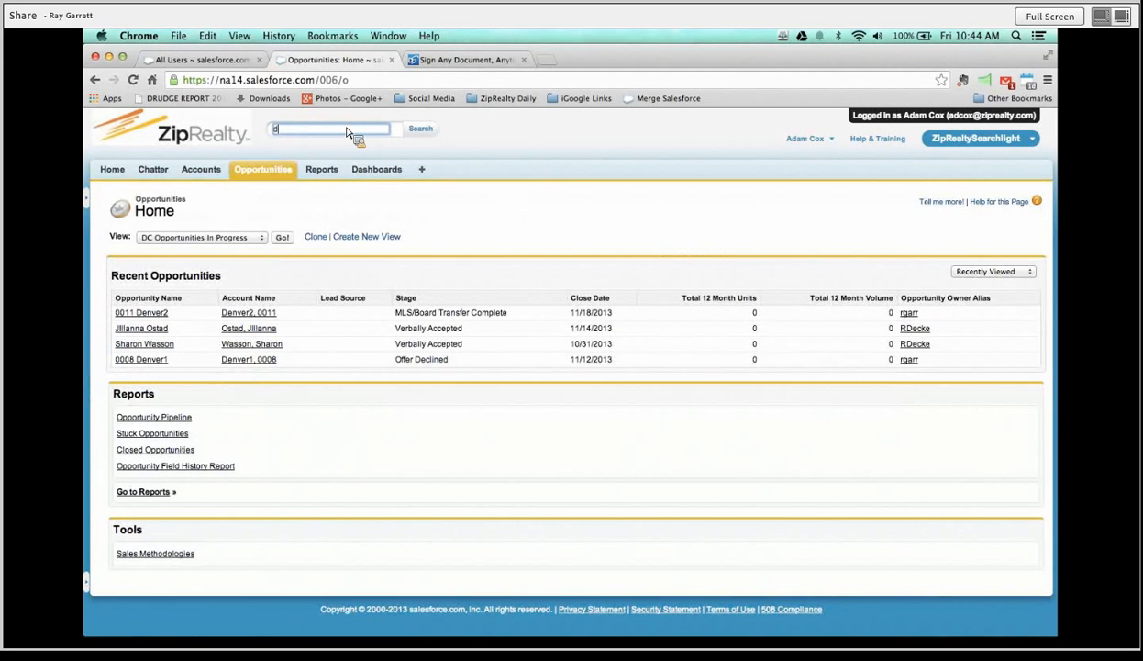
type("enver")
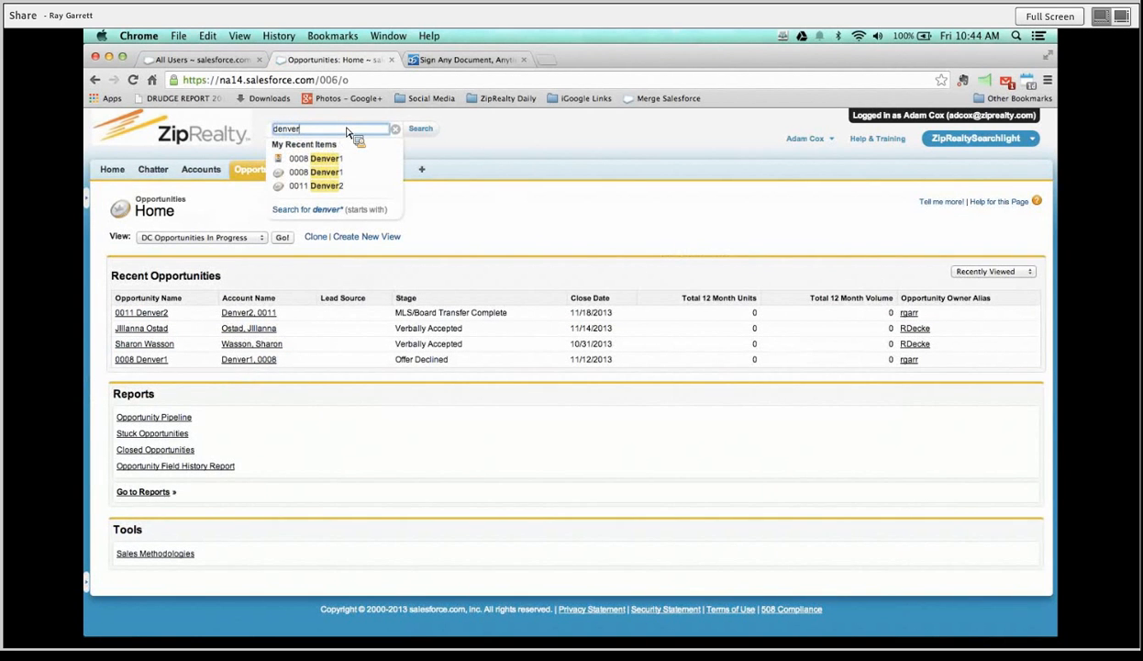
type("2")
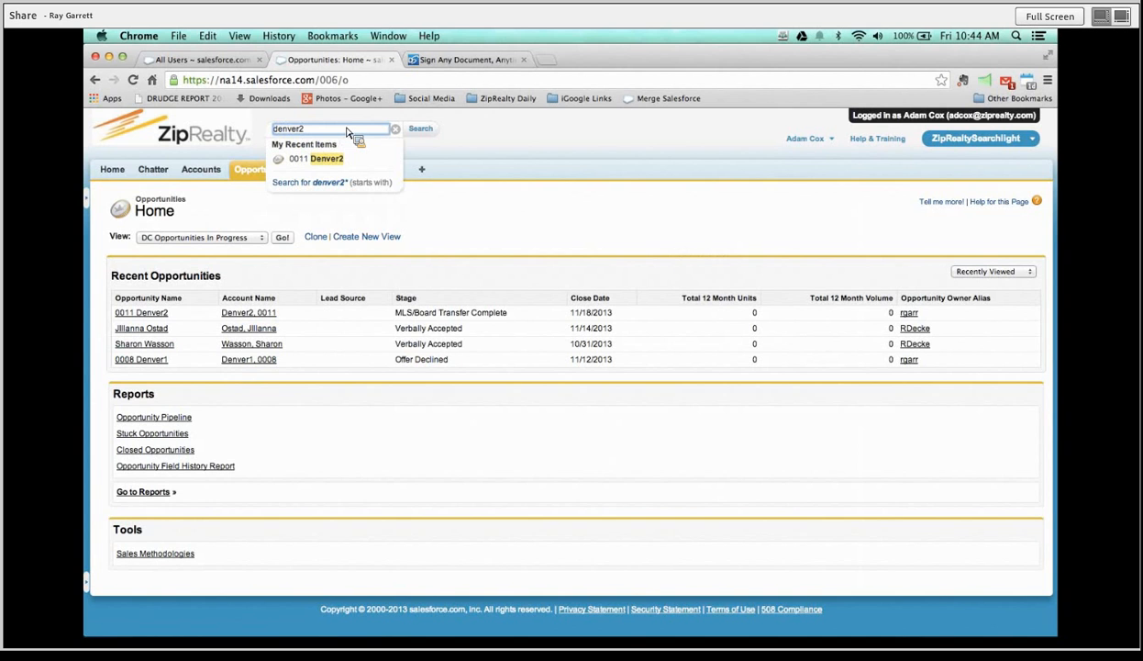
key("Return")
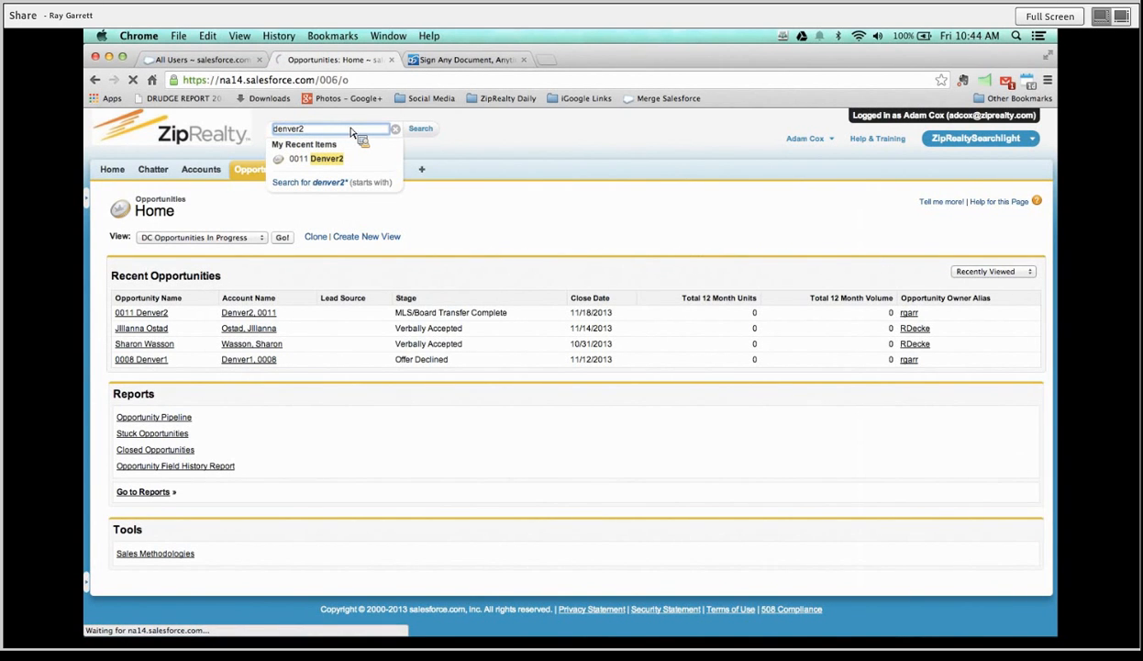
left_click(430, 133)
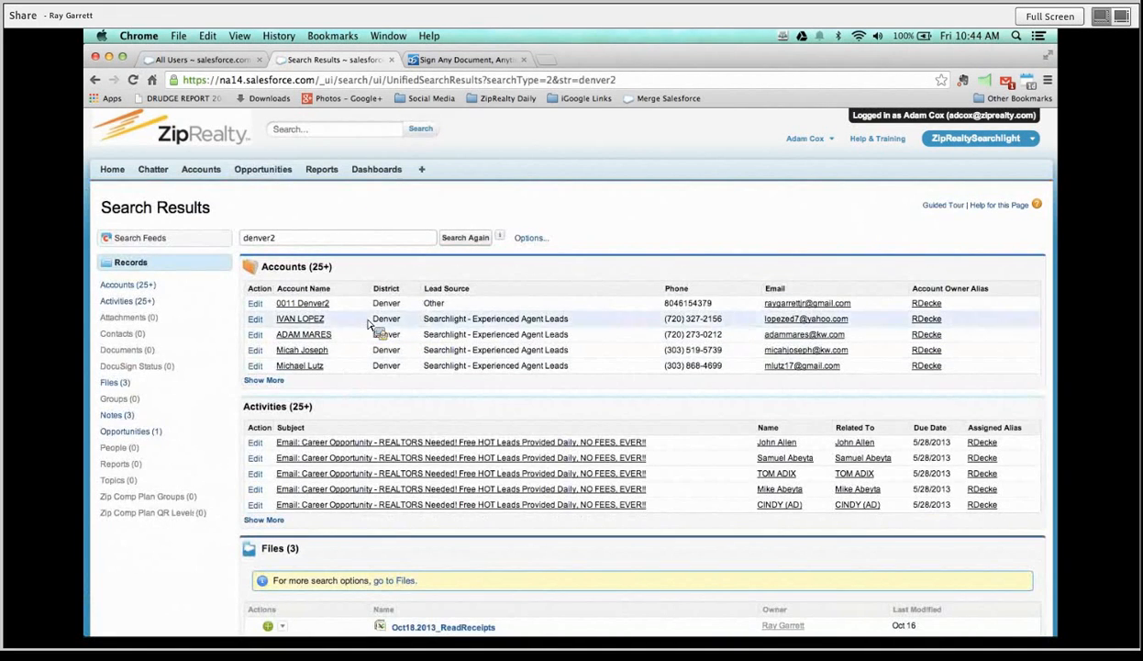
Open the 0011 Denver2 opportunity from the Opportunities section of the search results.
scroll(371, 325, "down", 4)
scroll(372, 326, "down", 2)
scroll(376, 329, "up", 5)
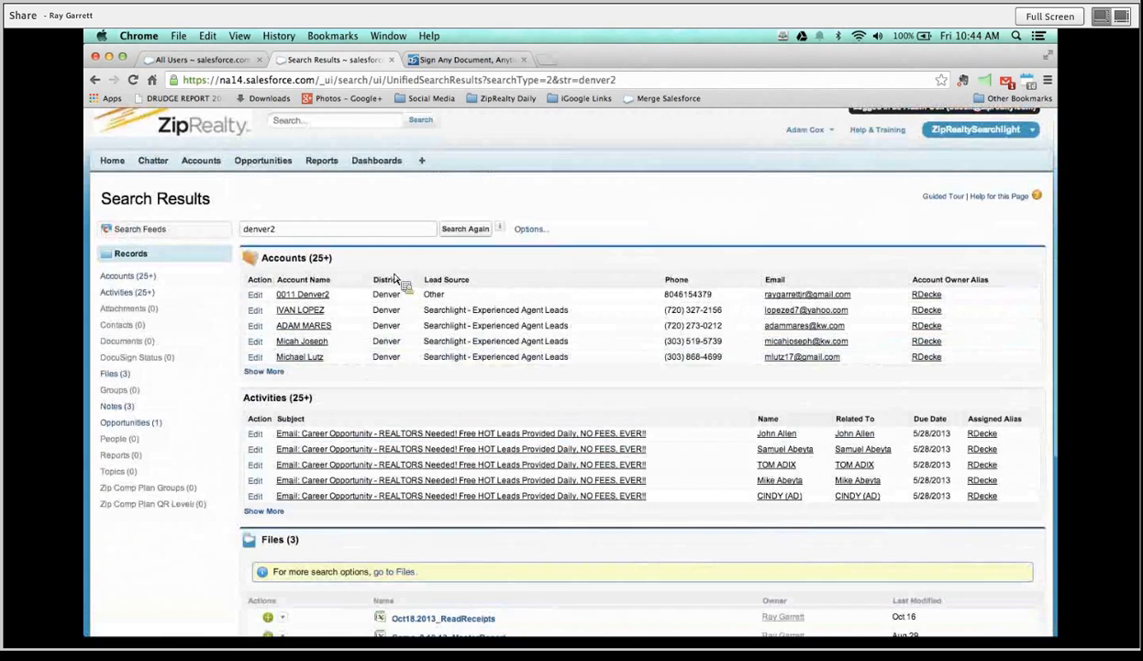
scroll(417, 211, "down", 3)
scroll(424, 188, "down", 4)
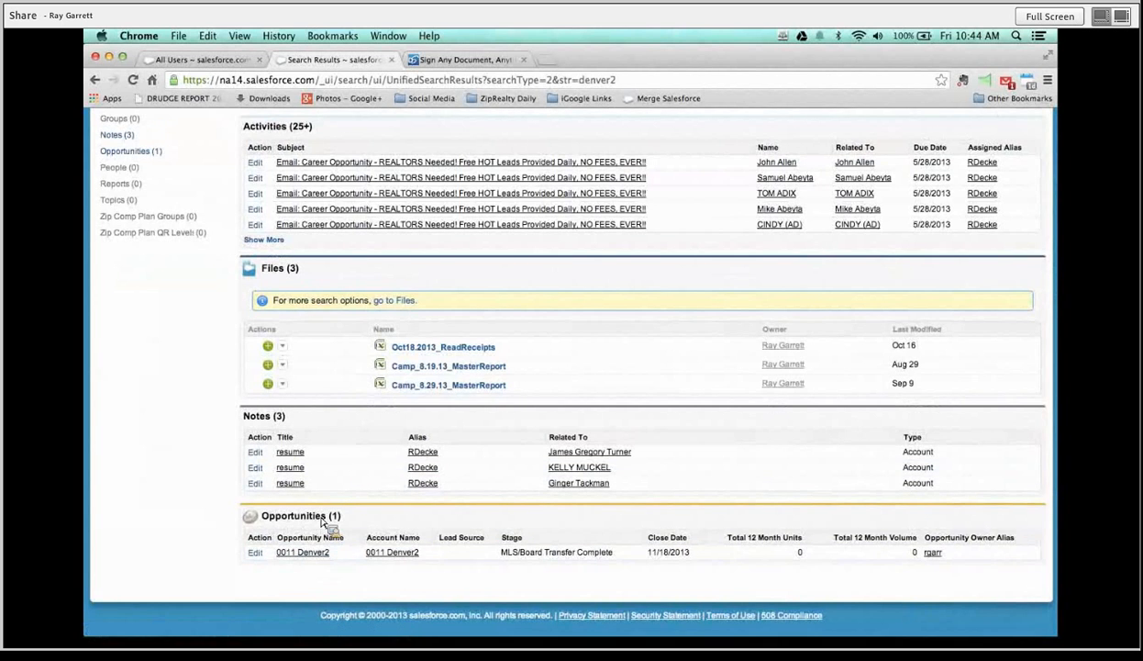
scroll(385, 528, "up", 3)
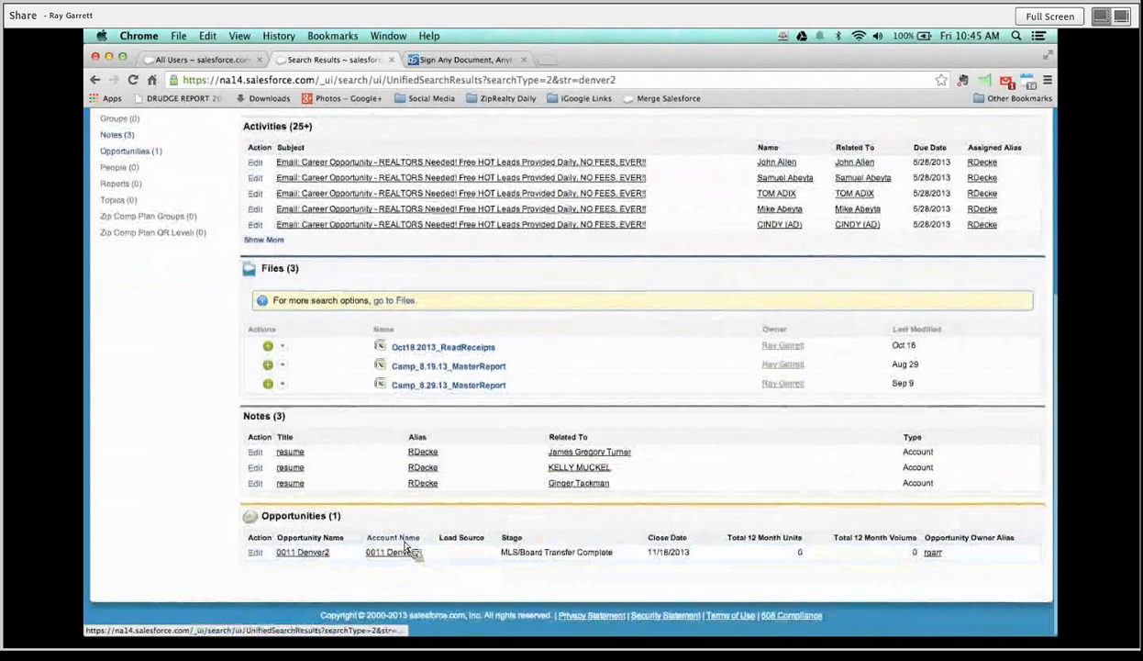
scroll(371, 477, "up", 3)
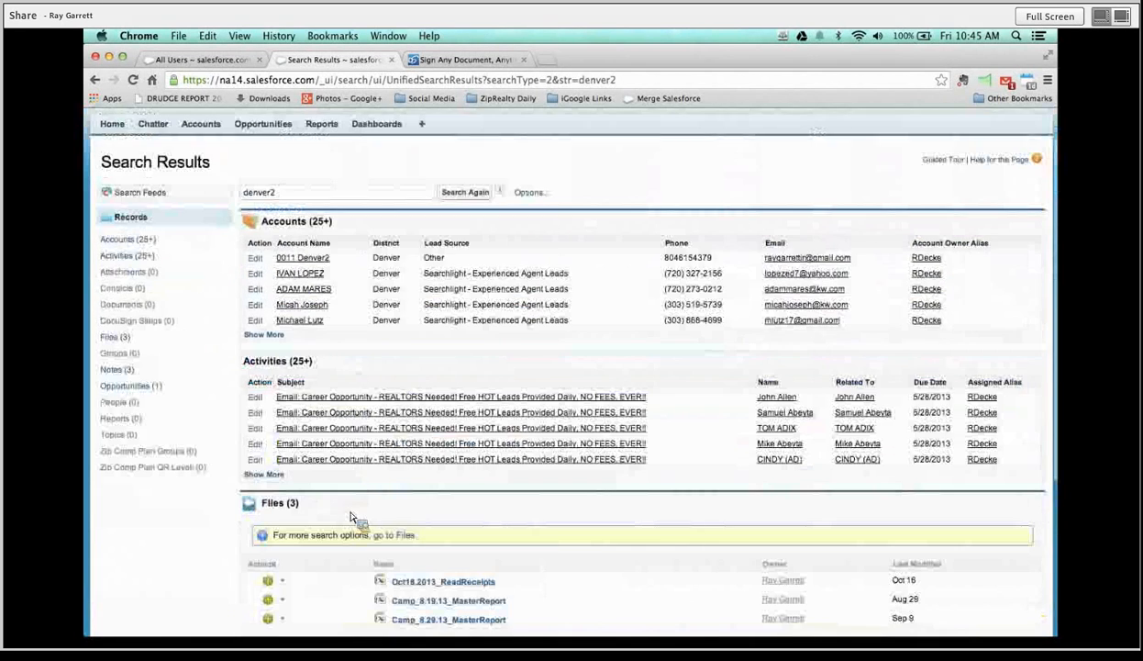
left_click(278, 125)
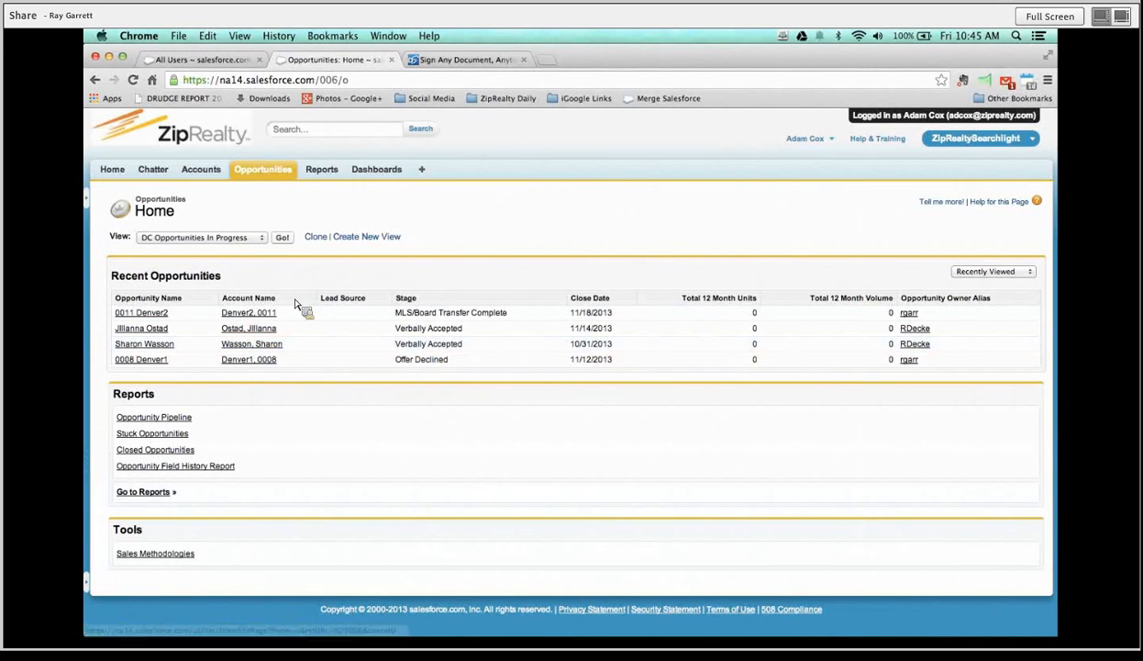
left_click(97, 81)
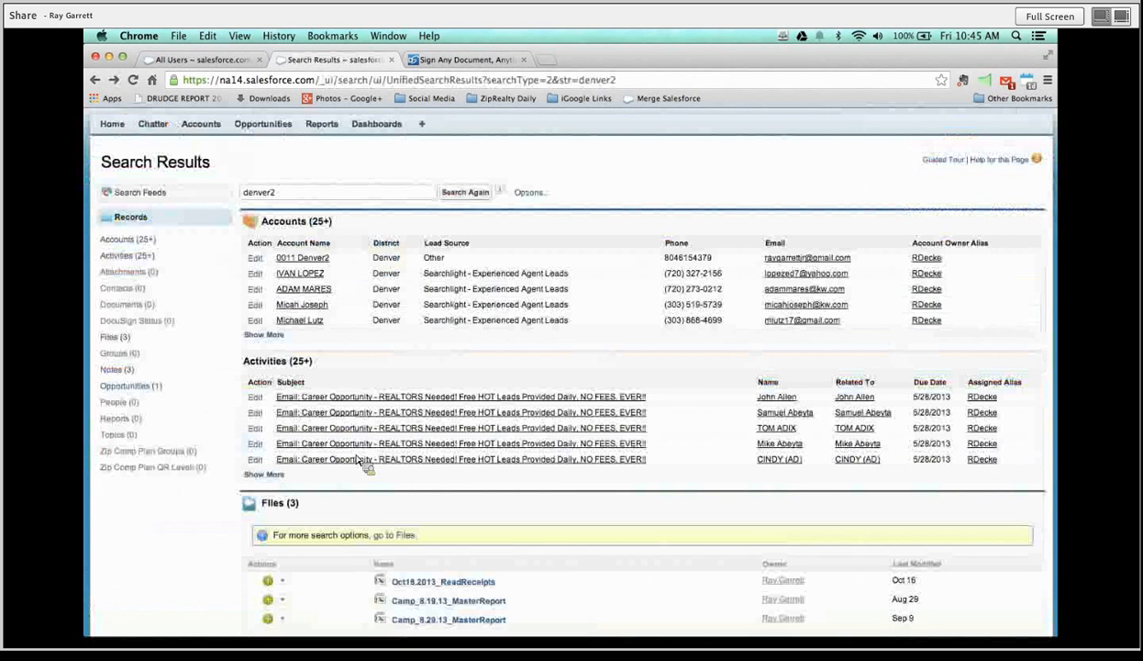
scroll(371, 468, "down", 5)
left_click(312, 553)
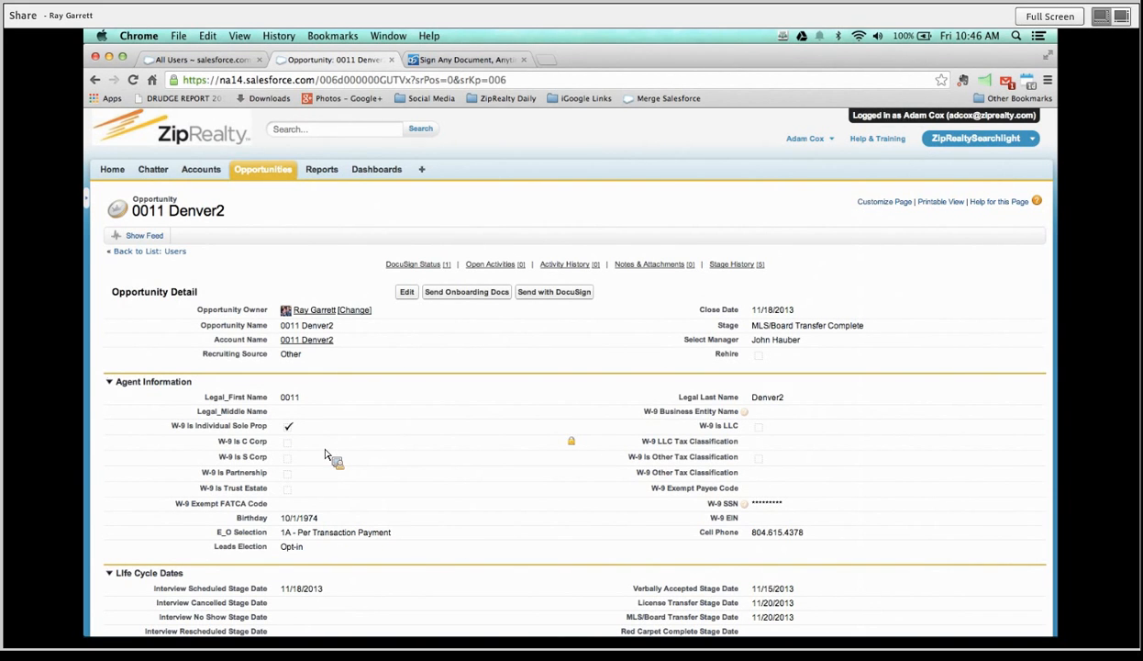
Try to change the 0011 Denver2 opportunity's Stage to Hired and save the record.
double_click(863, 332)
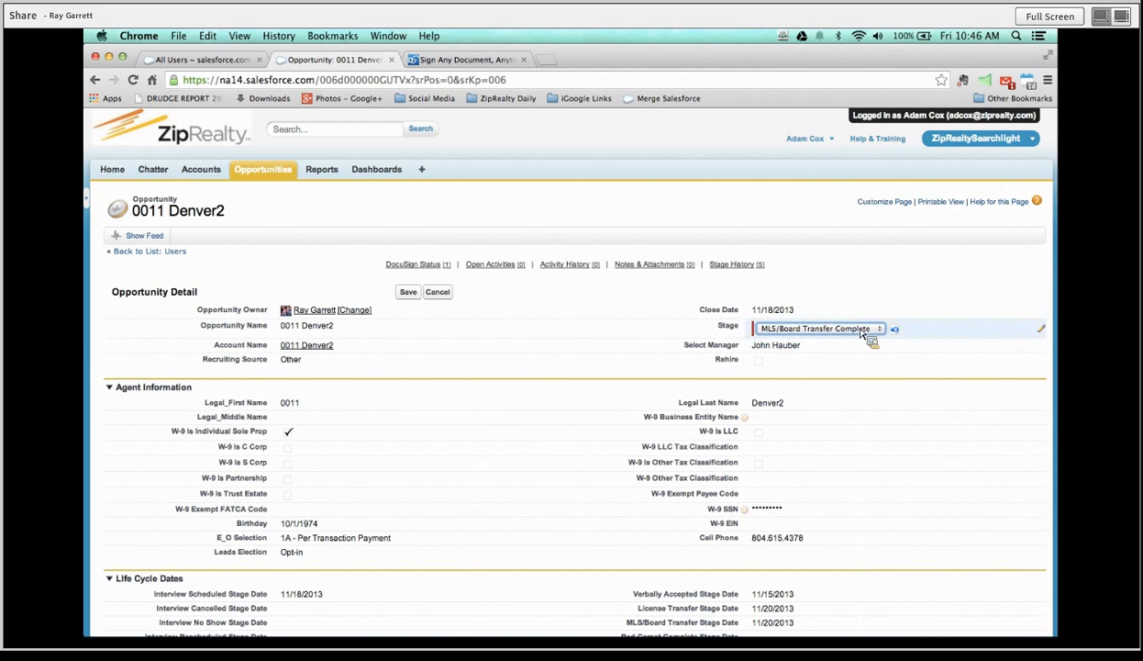
left_click(863, 331)
left_click(863, 329)
left_click(853, 328)
left_click(850, 339)
left_click(409, 293)
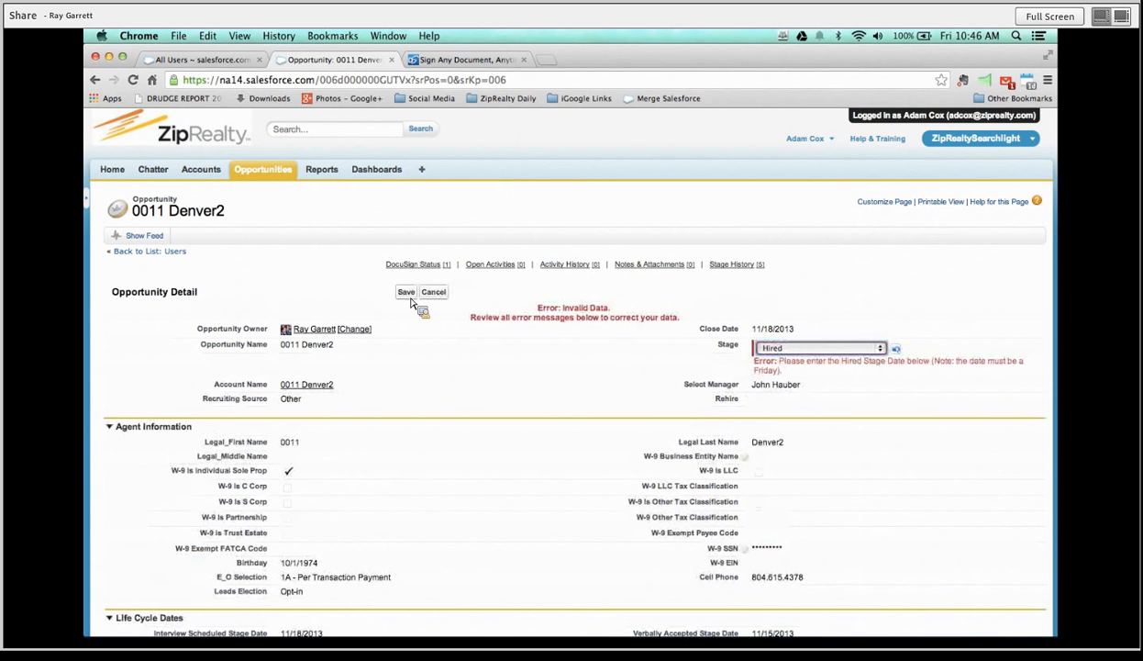
Set the opportunity's Stage back to MLS/Board Transfer Complete and save the record.
left_click(882, 353)
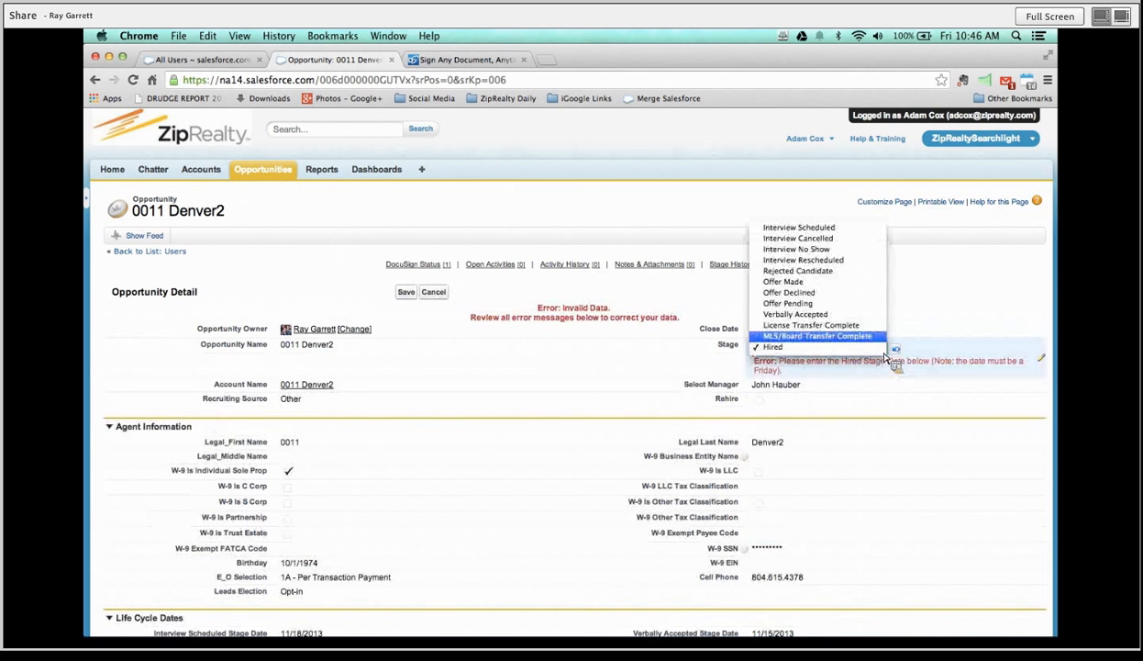
left_click(816, 336)
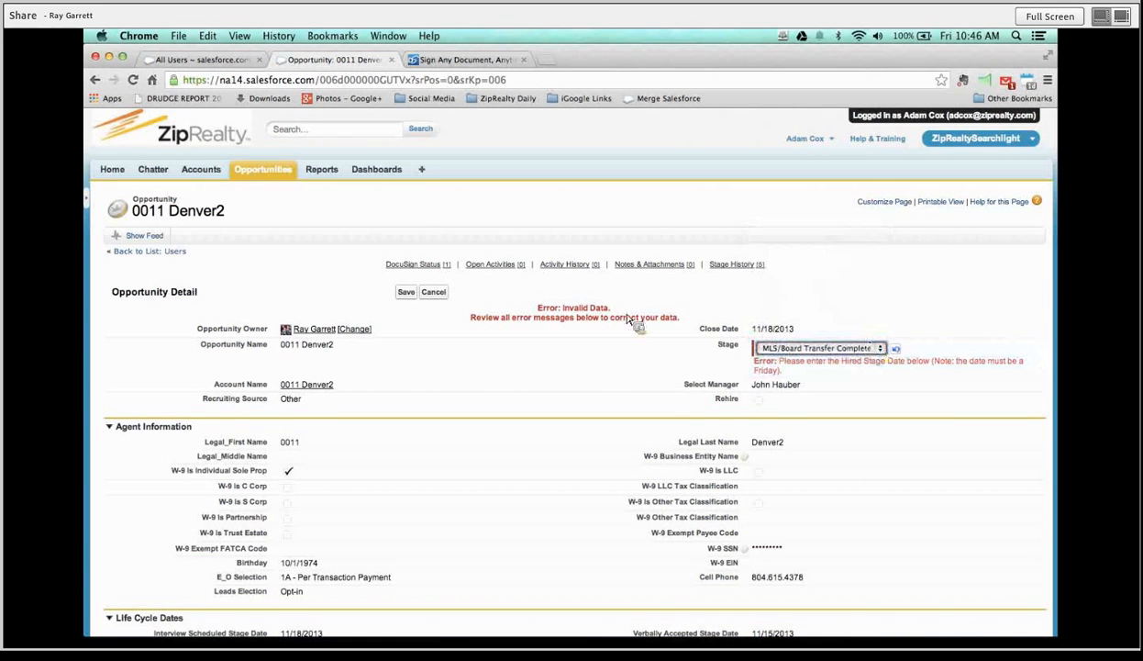
left_click(417, 294)
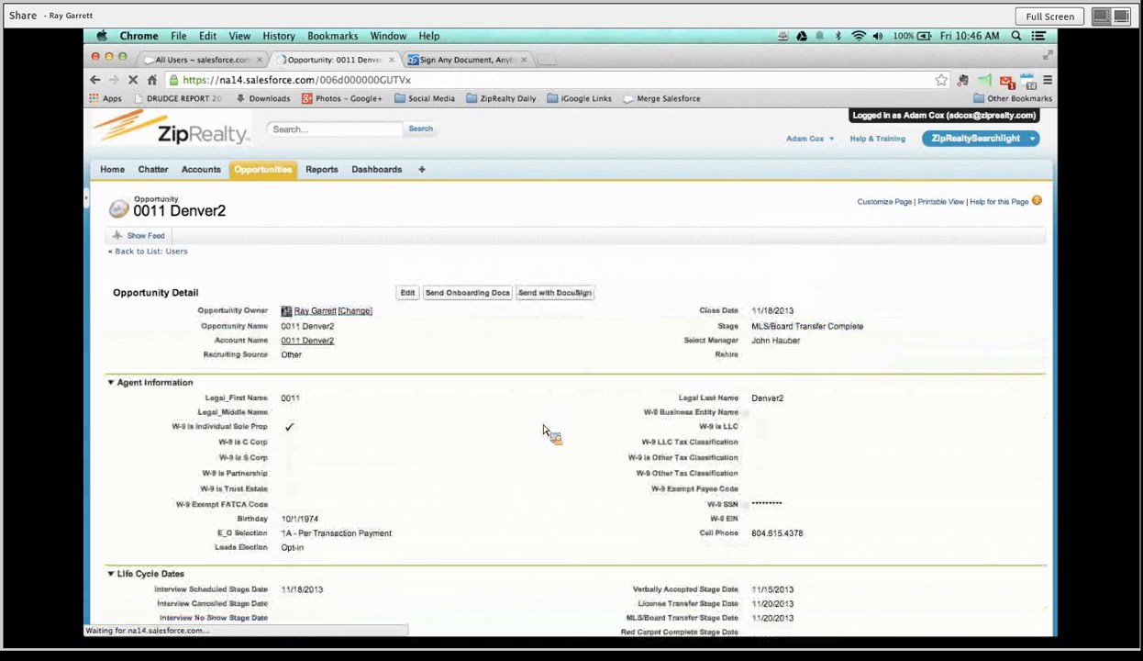
Examine the opportunity's details, including the life cycle dates, onboarding, referral and system information.
scroll(530, 483, "down", 1)
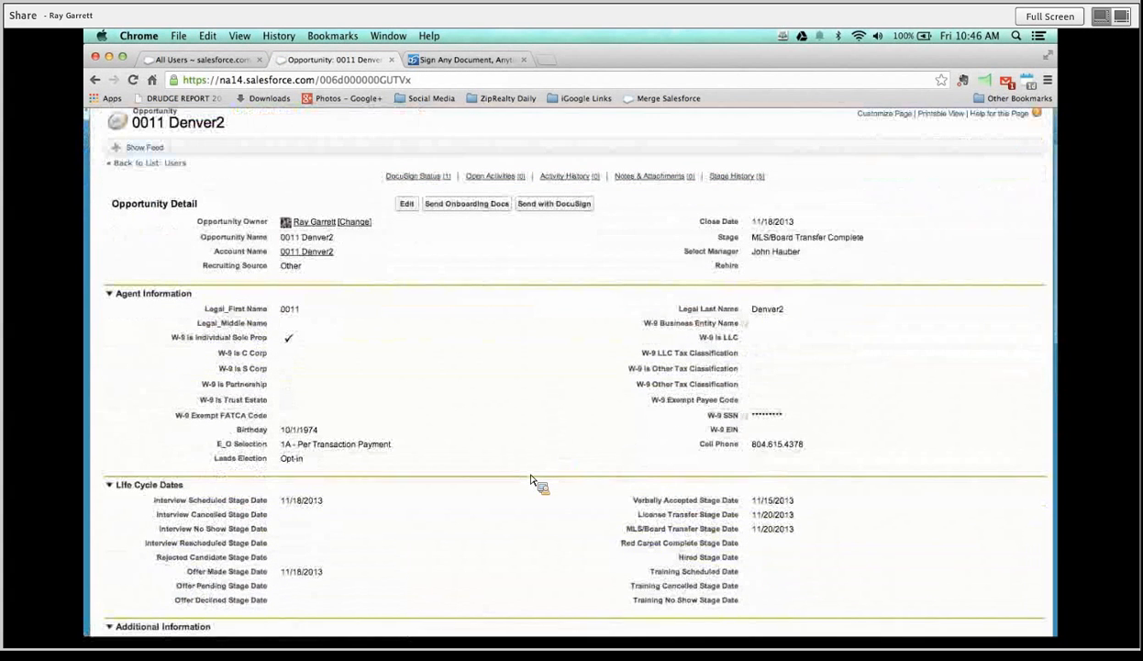
scroll(629, 479, "up", 1)
scroll(629, 479, "up", 1)
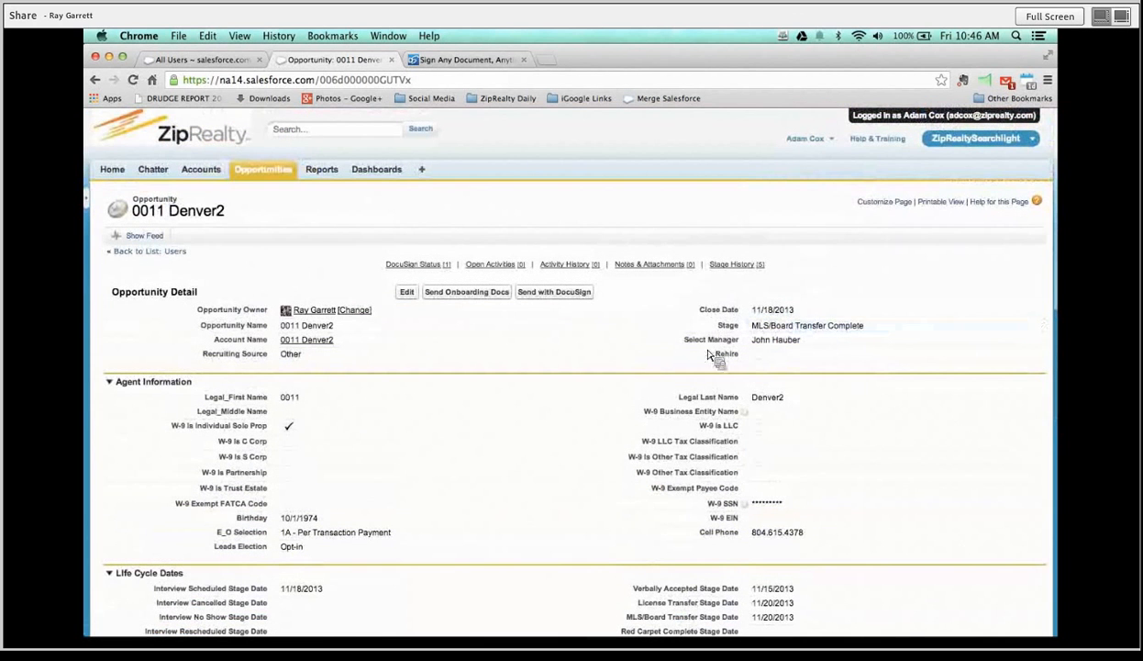
scroll(604, 572, "down", 7)
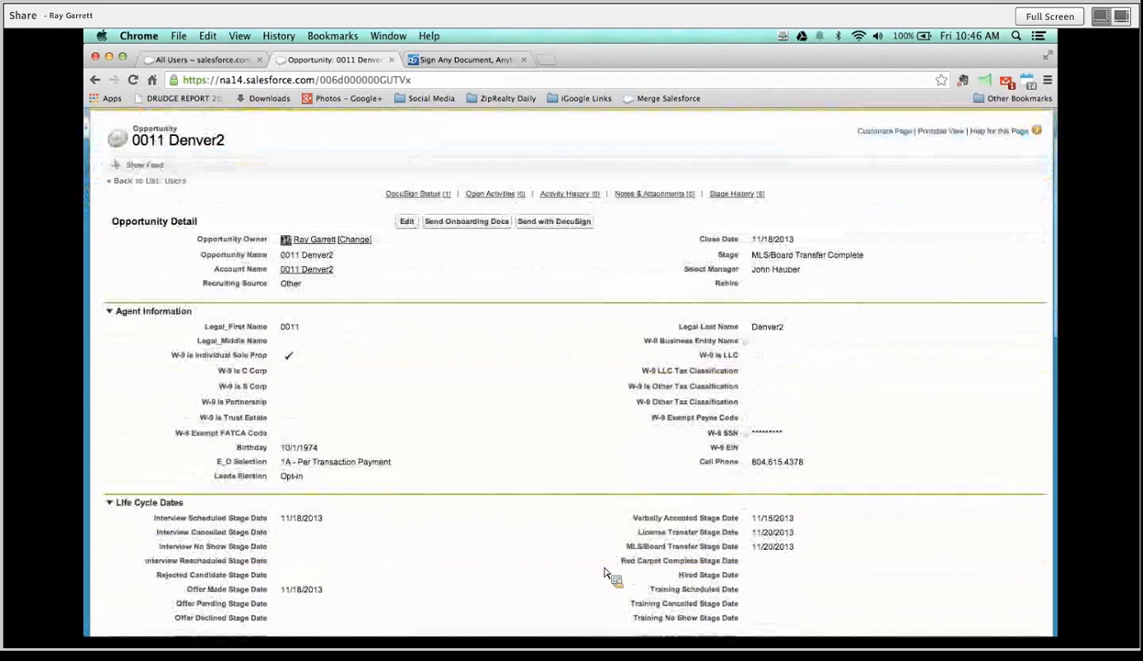
scroll(604, 572, "down", 2)
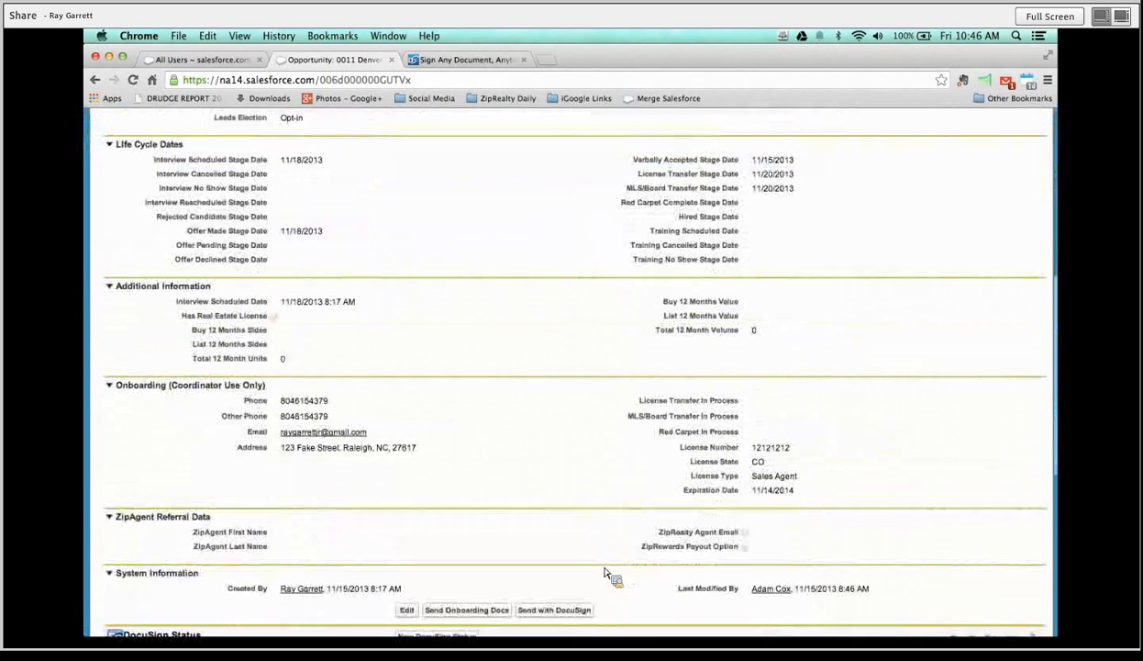
scroll(604, 572, "up", 3)
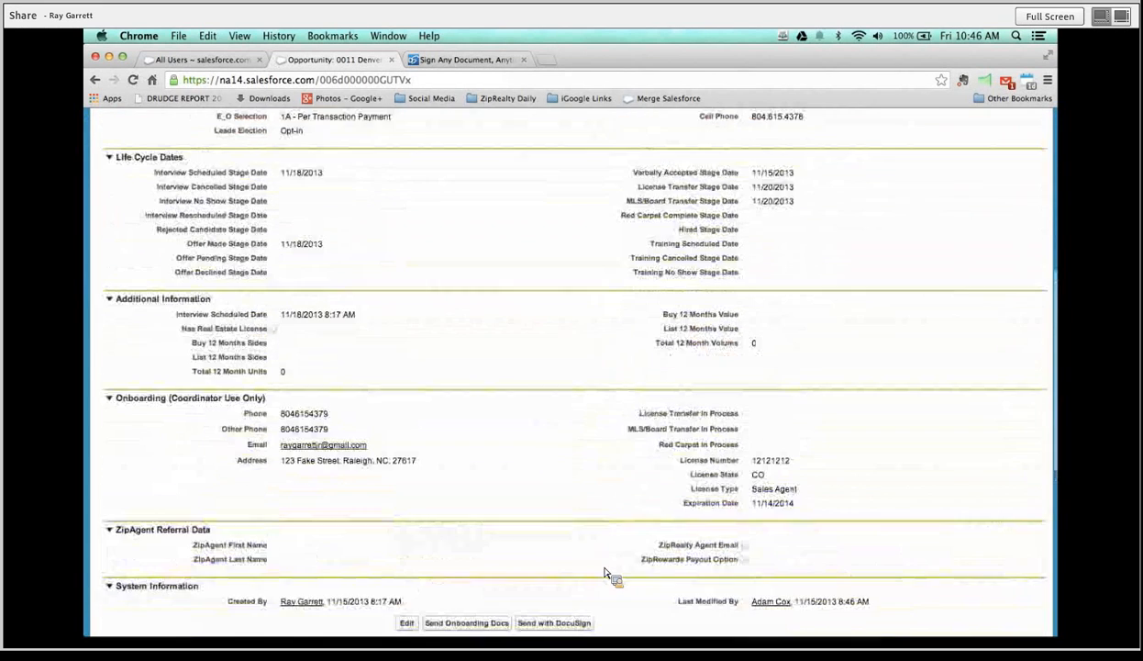
scroll(614, 519, "up", 6)
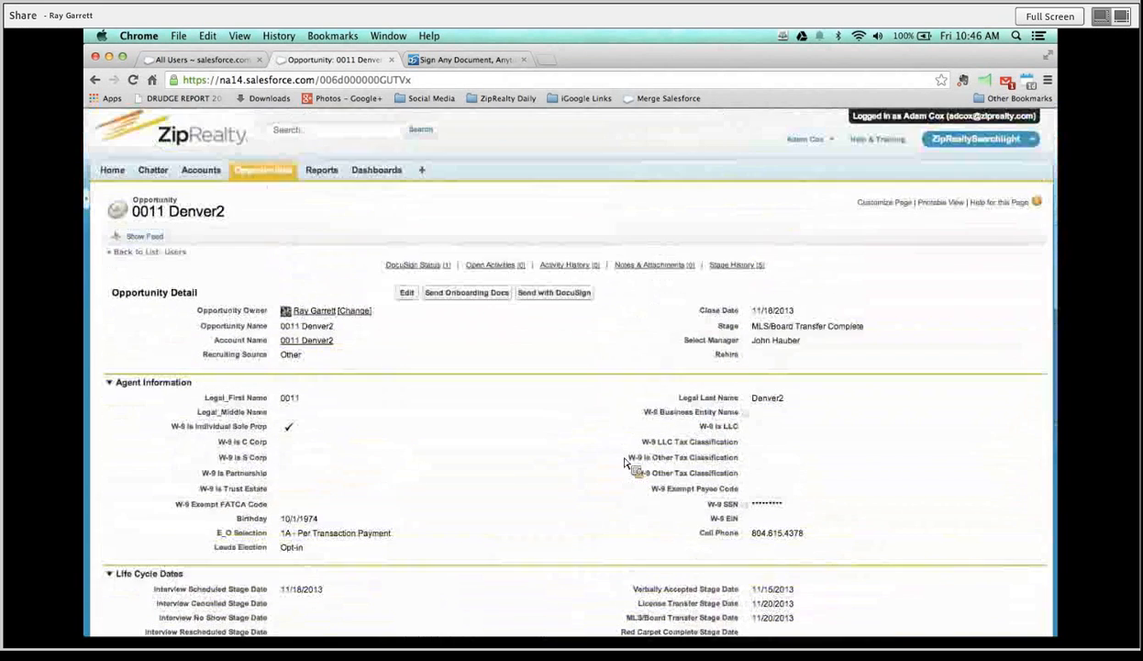
Try to save the opportunity with the Hired Stage Date set to 11/20/2013 under Life Cycle Dates.
scroll(596, 562, "down", 2)
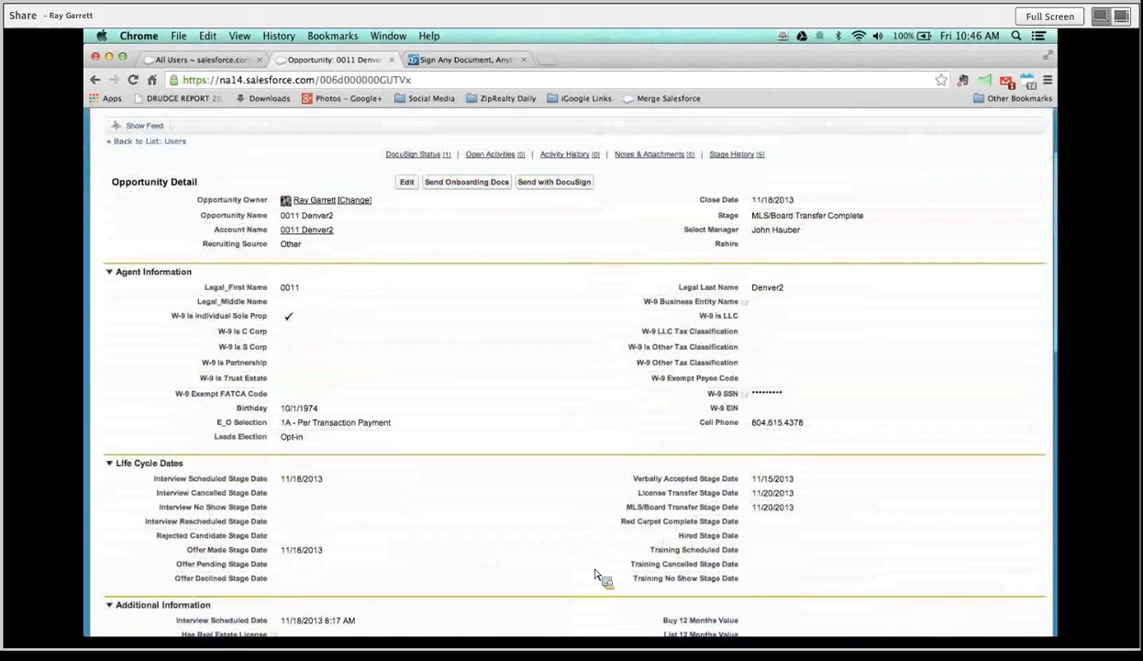
double_click(789, 541)
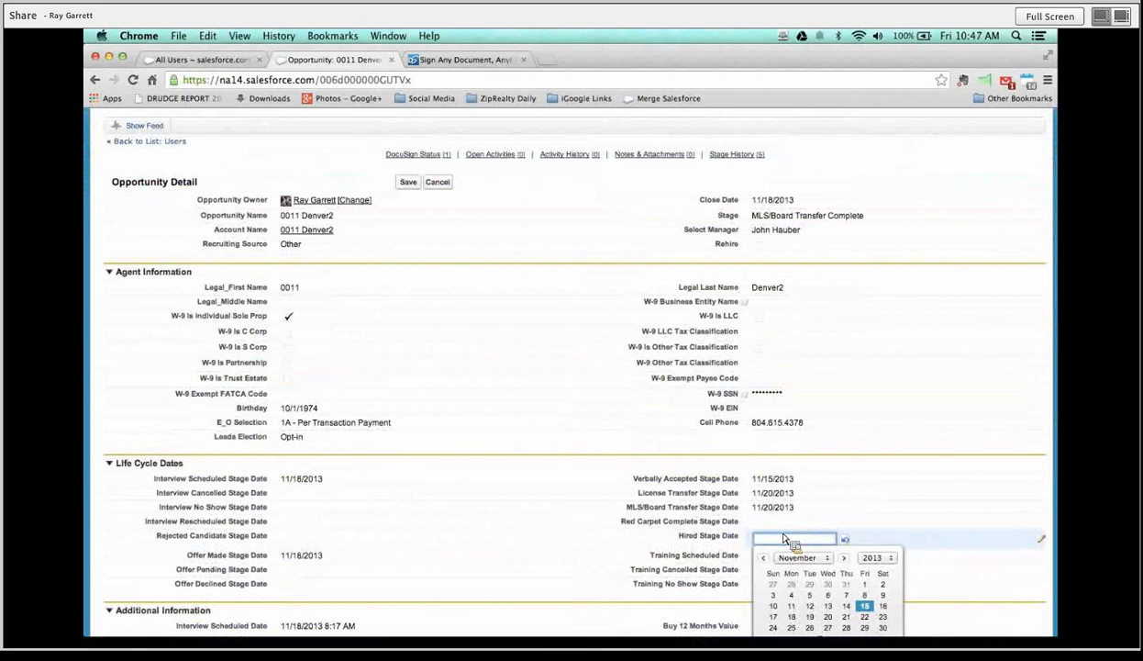
left_click(828, 617)
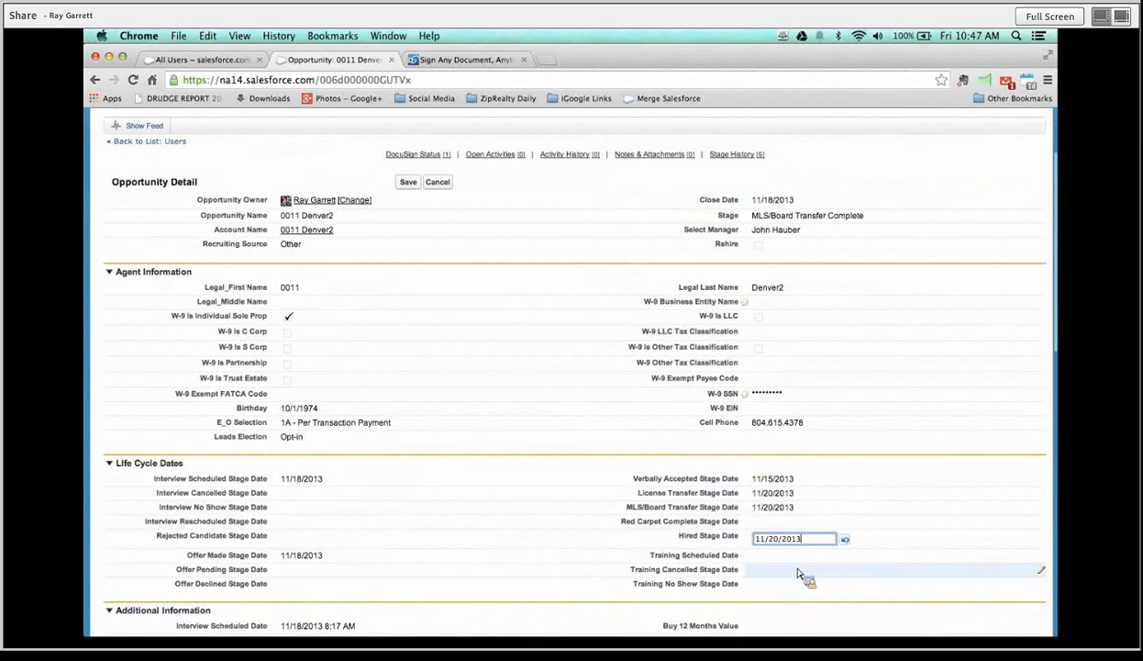
scroll(800, 575, "down", 2)
scroll(798, 577, "up", 3)
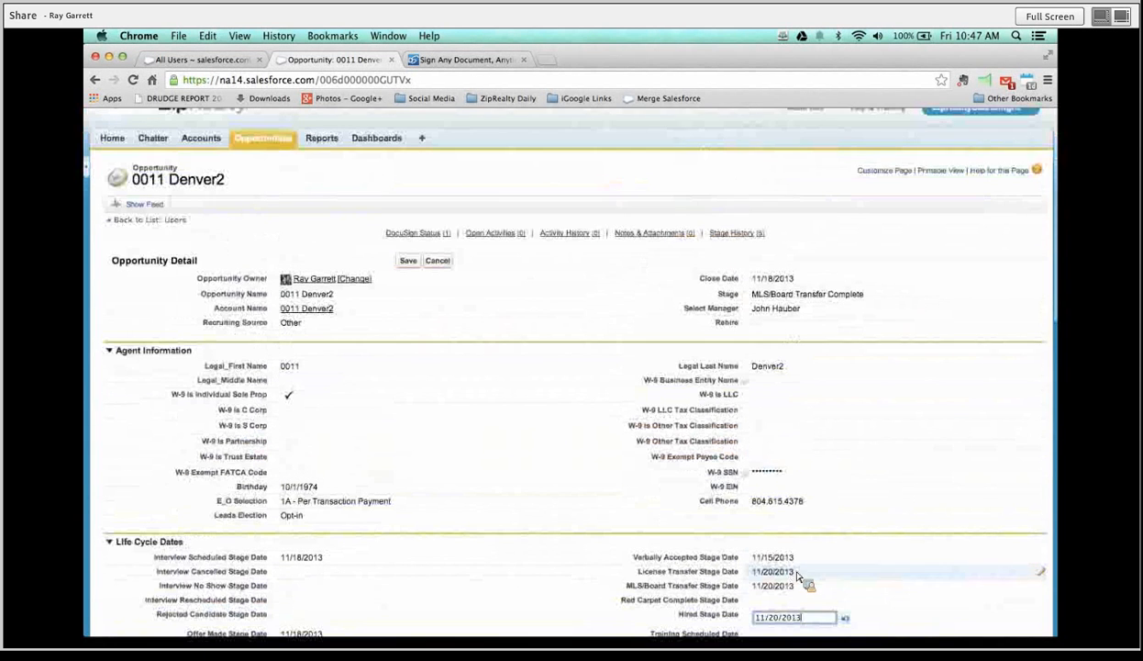
left_click(407, 261)
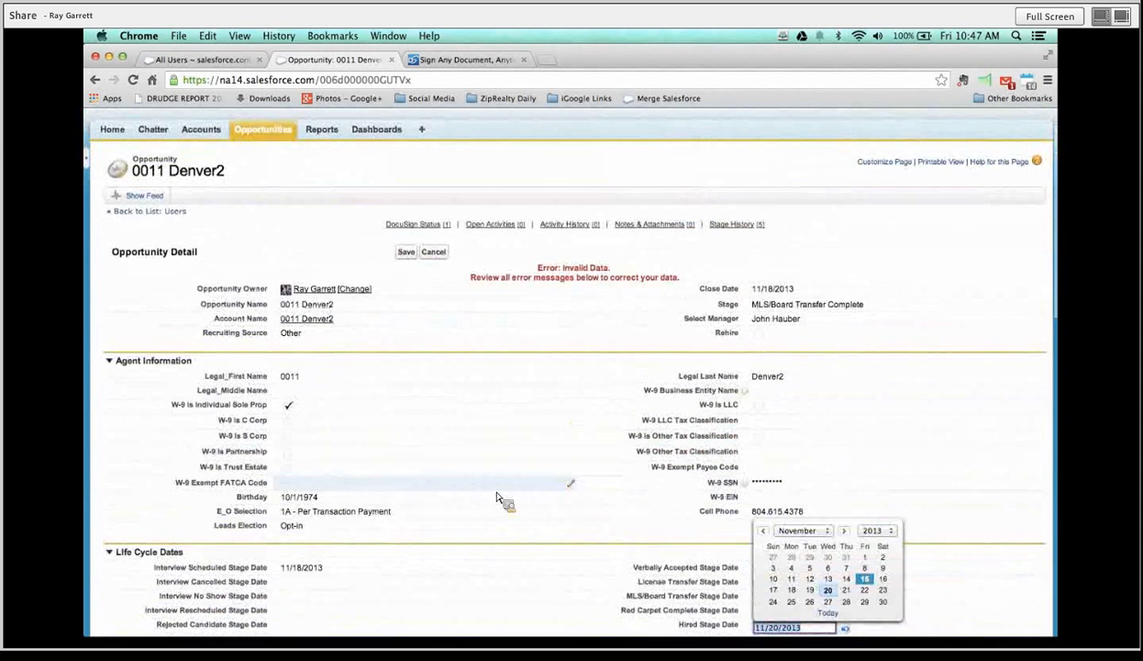
Try to save the opportunity with the Hired Stage Date changed to 11/14/2013.
scroll(502, 503, "down", 3)
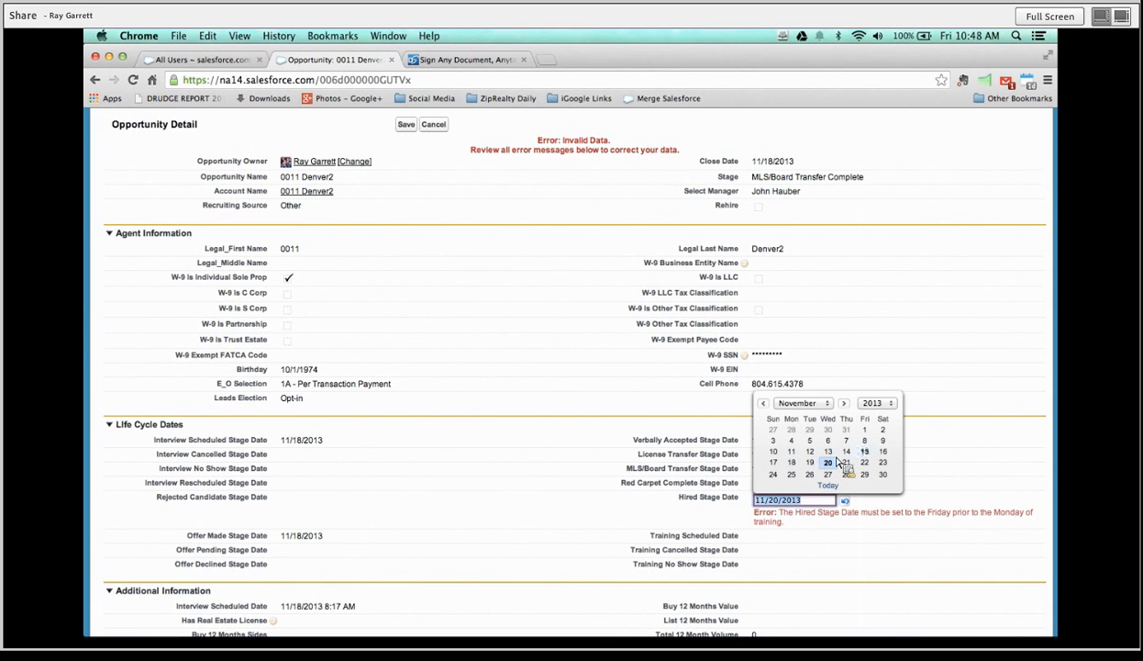
left_click(846, 451)
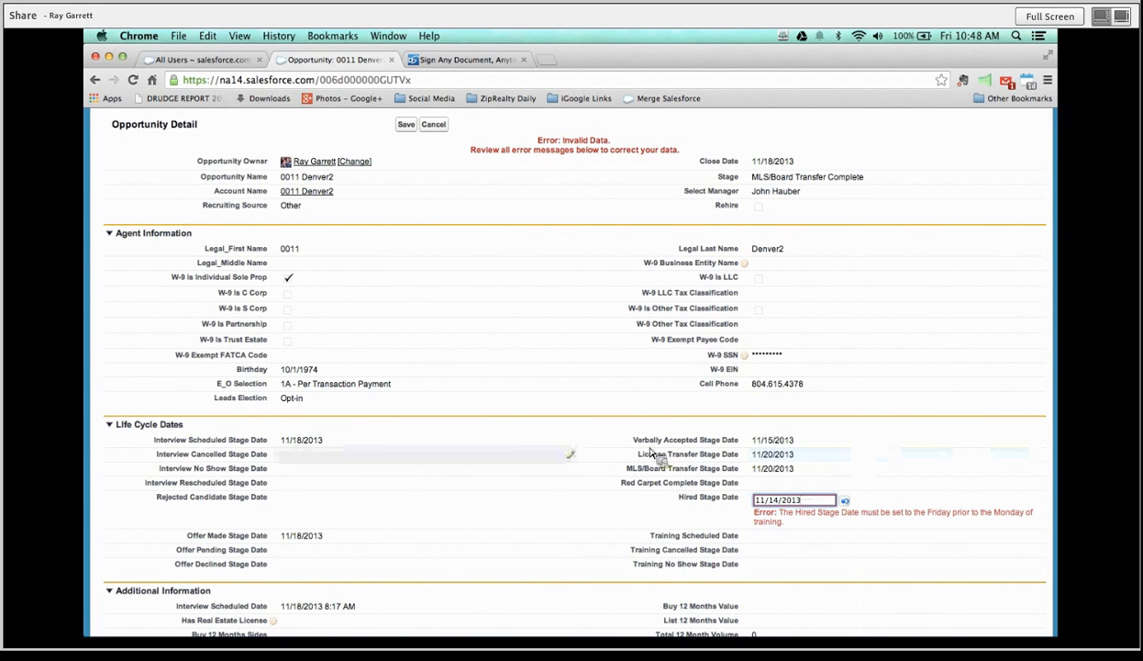
scroll(551, 431, "up", 3)
left_click(406, 229)
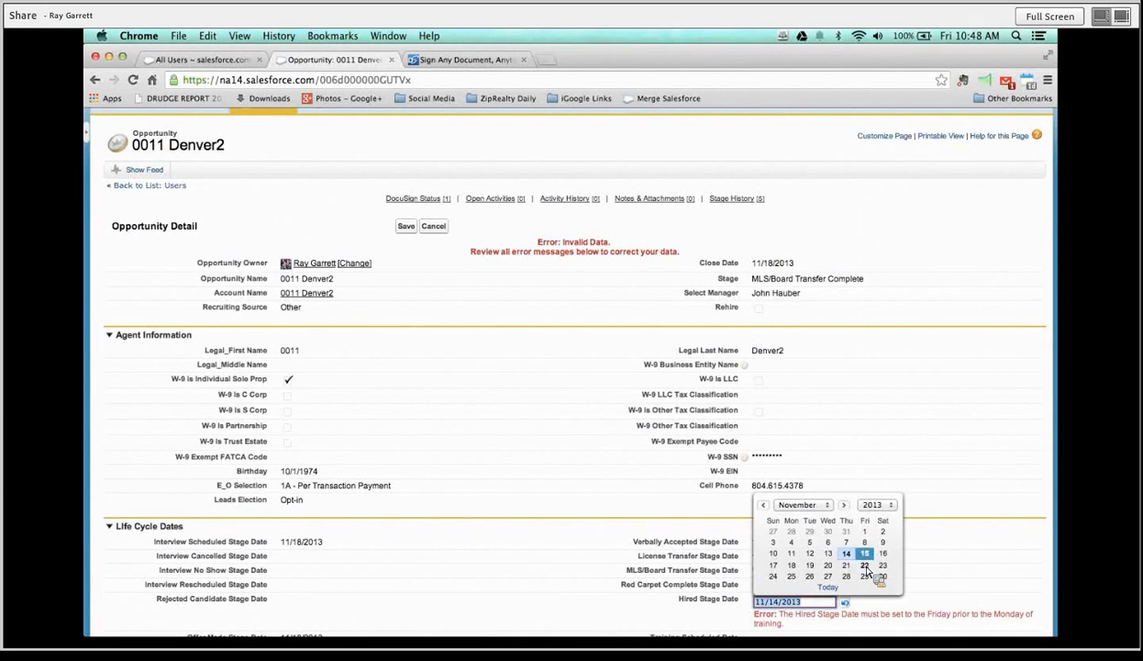
Set the Hired Stage Date under Life Cycle Dates to Friday, 11/15/2013.
left_click(864, 554)
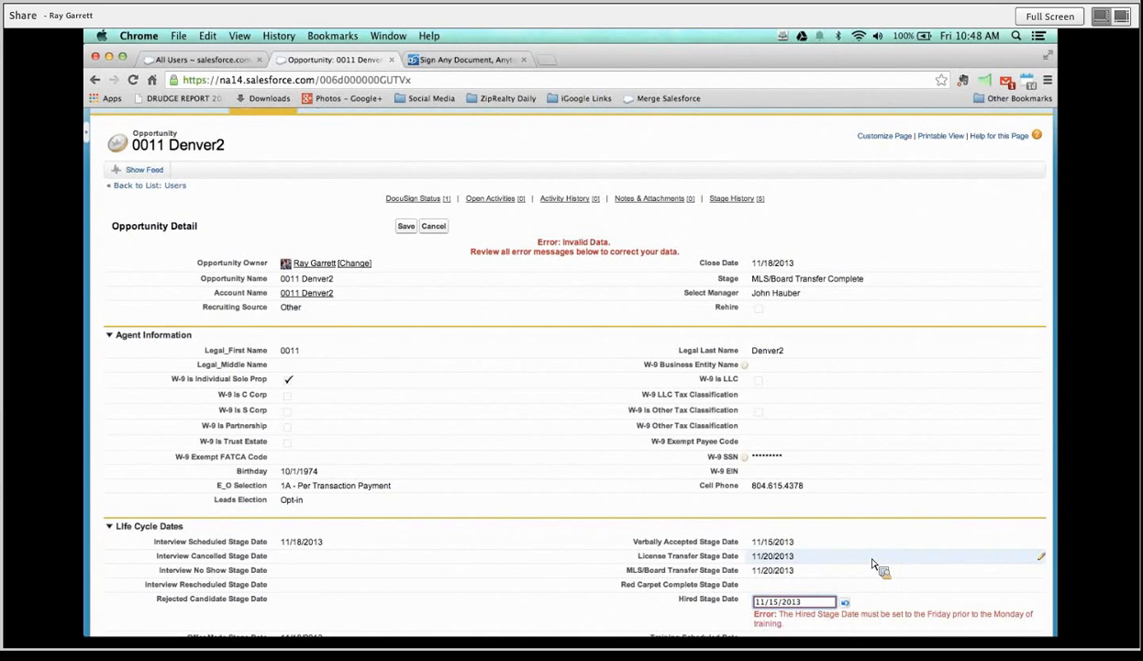
scroll(569, 605, "down", 3)
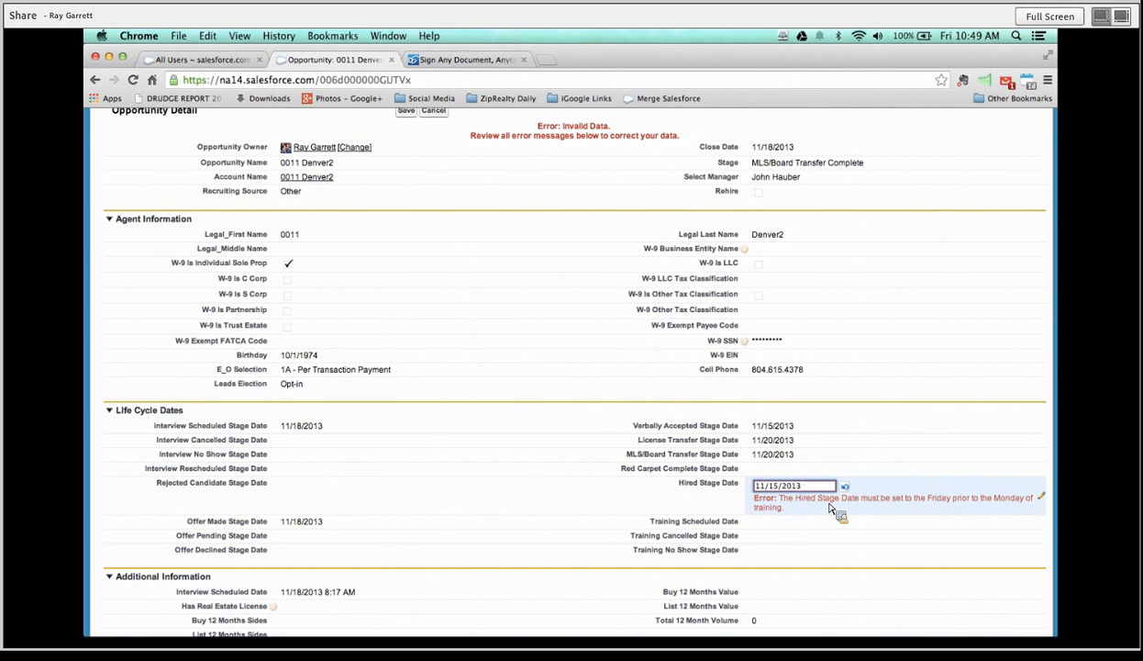
scroll(642, 514, "down", 10)
scroll(629, 514, "down", 8)
scroll(629, 514, "up", 14)
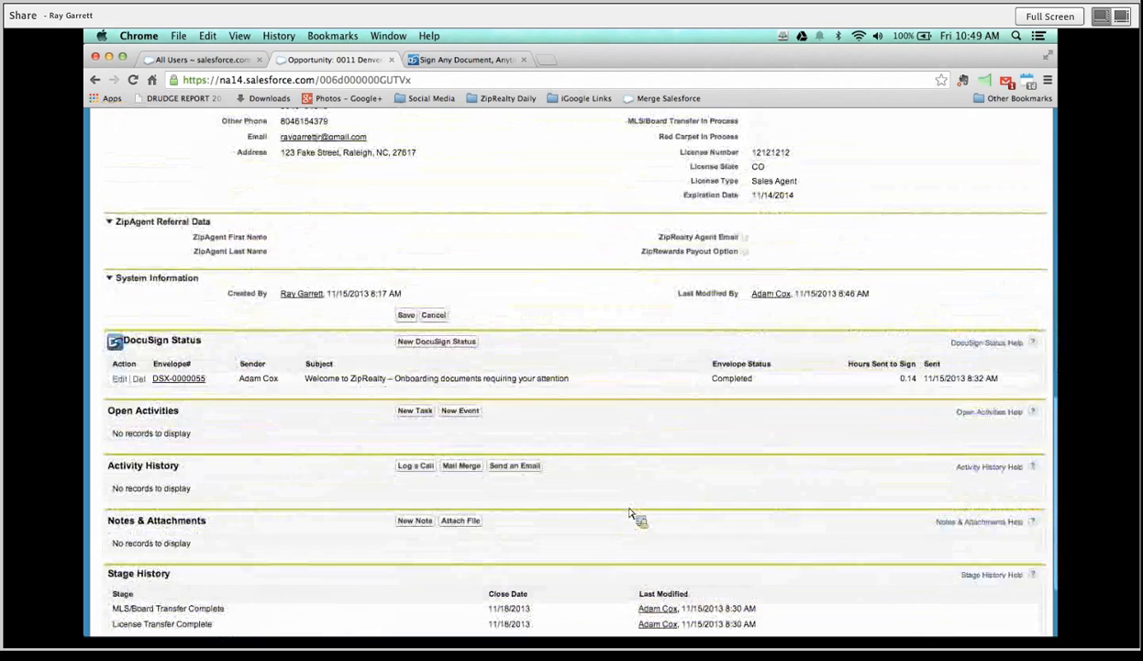
scroll(630, 514, "up", 7)
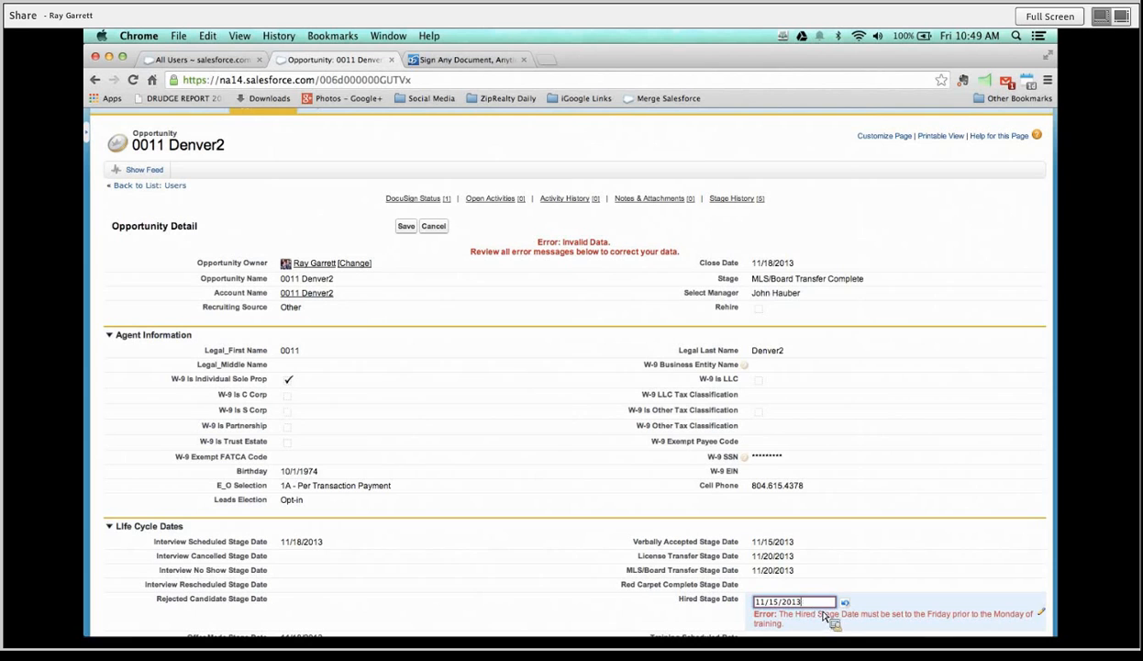
Change the opportunity's Stage to Hired and save the record together with its Hired Stage Date.
double_click(849, 285)
left_click(849, 284)
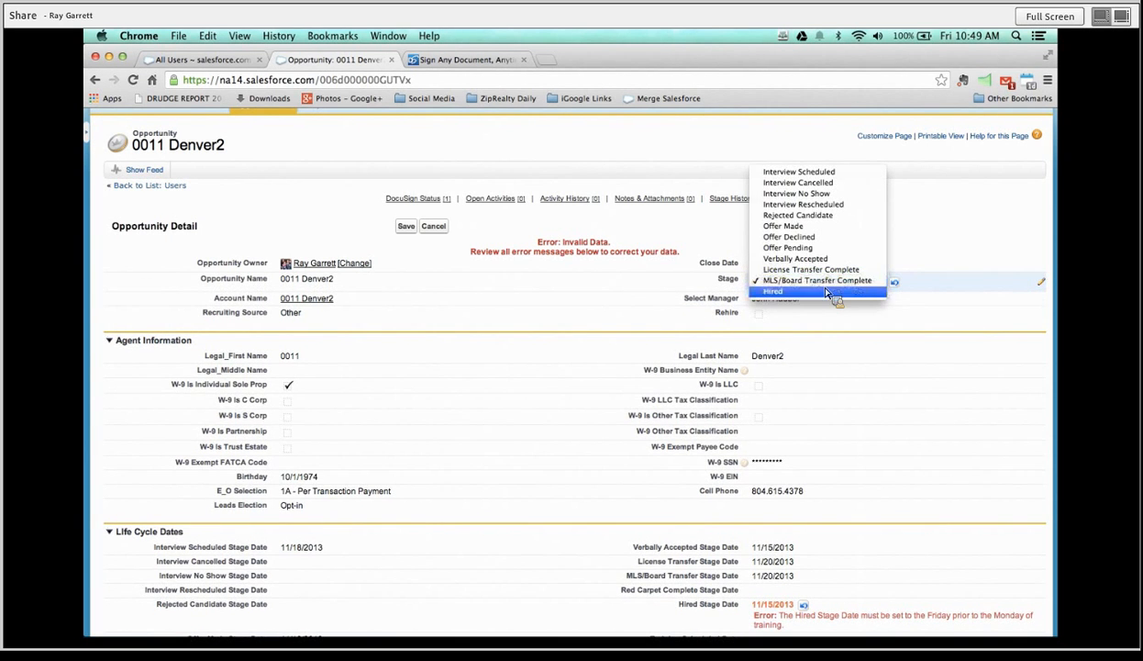
left_click(819, 291)
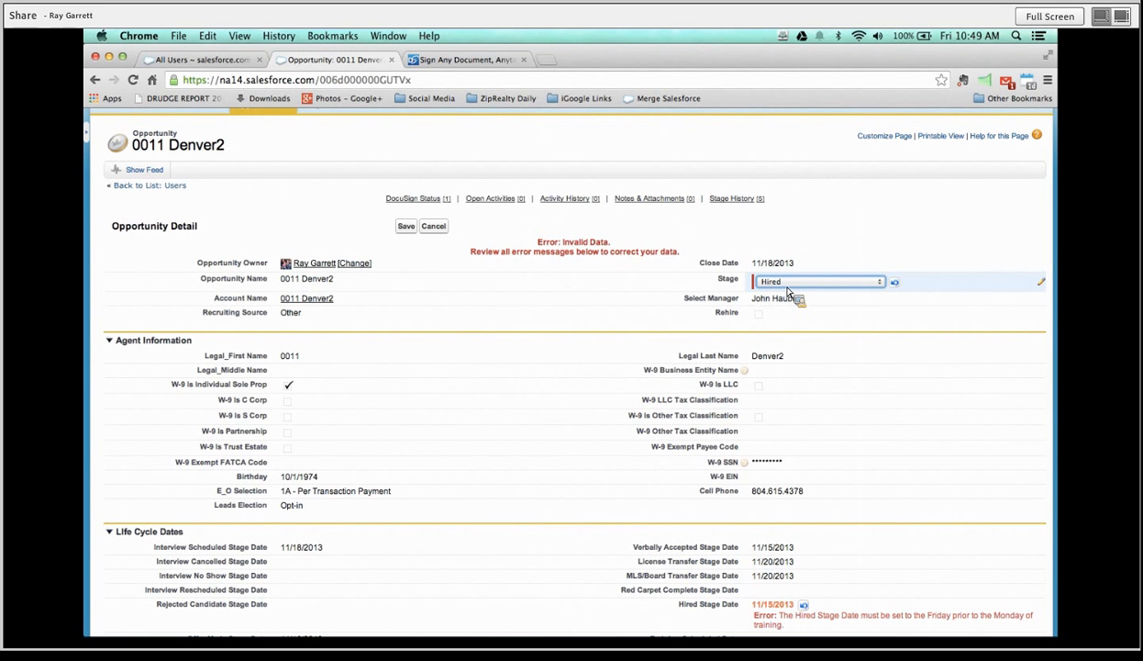
scroll(790, 367, "down", 3)
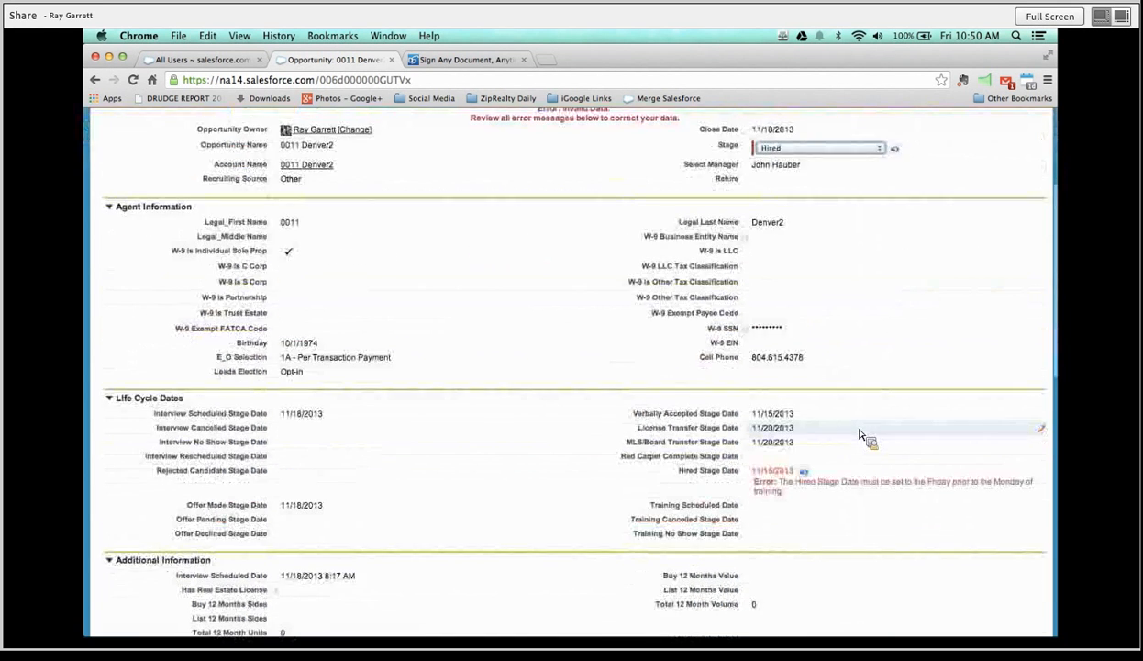
scroll(860, 434, "up", 5)
scroll(860, 434, "down", 3)
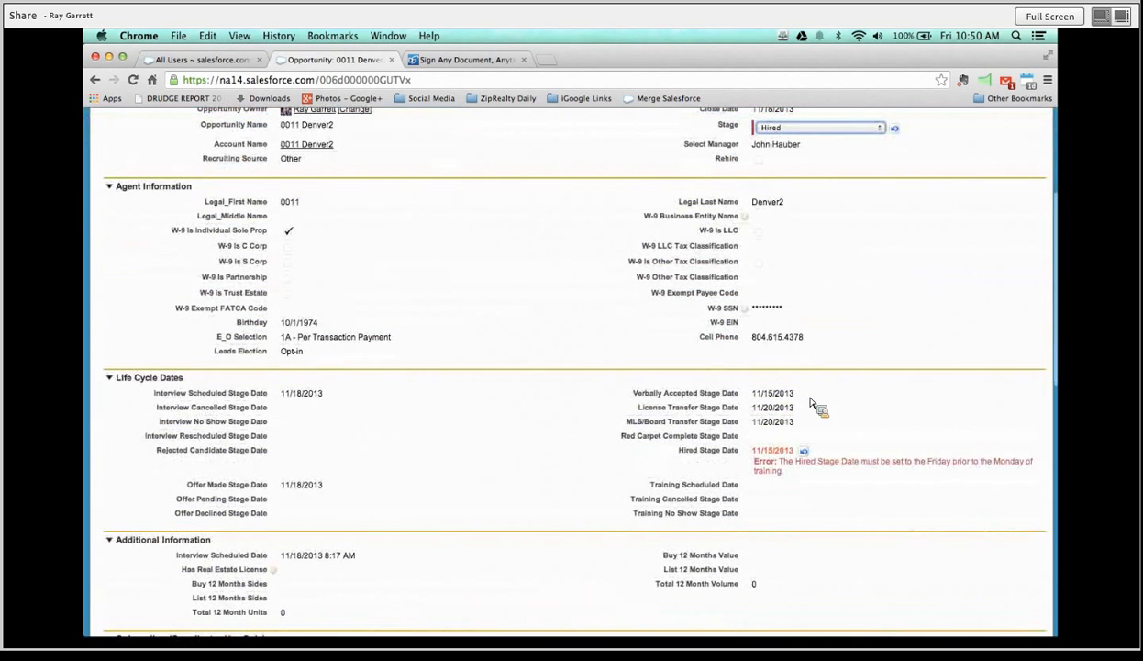
scroll(774, 290, "up", 1)
scroll(776, 294, "up", 3)
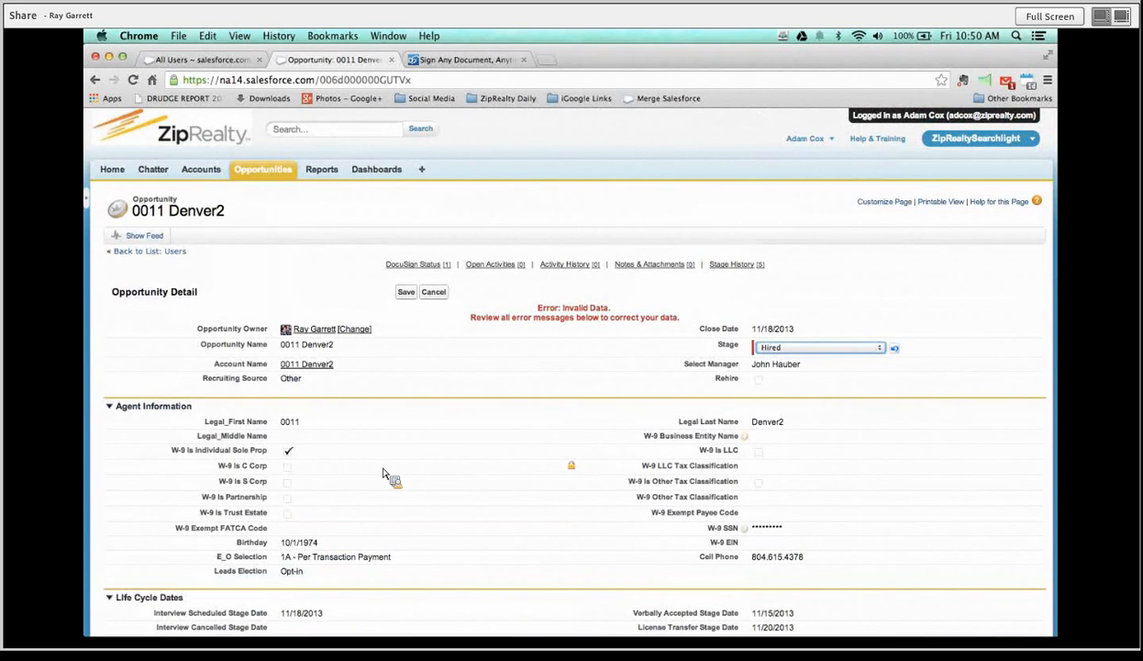
left_click(410, 298)
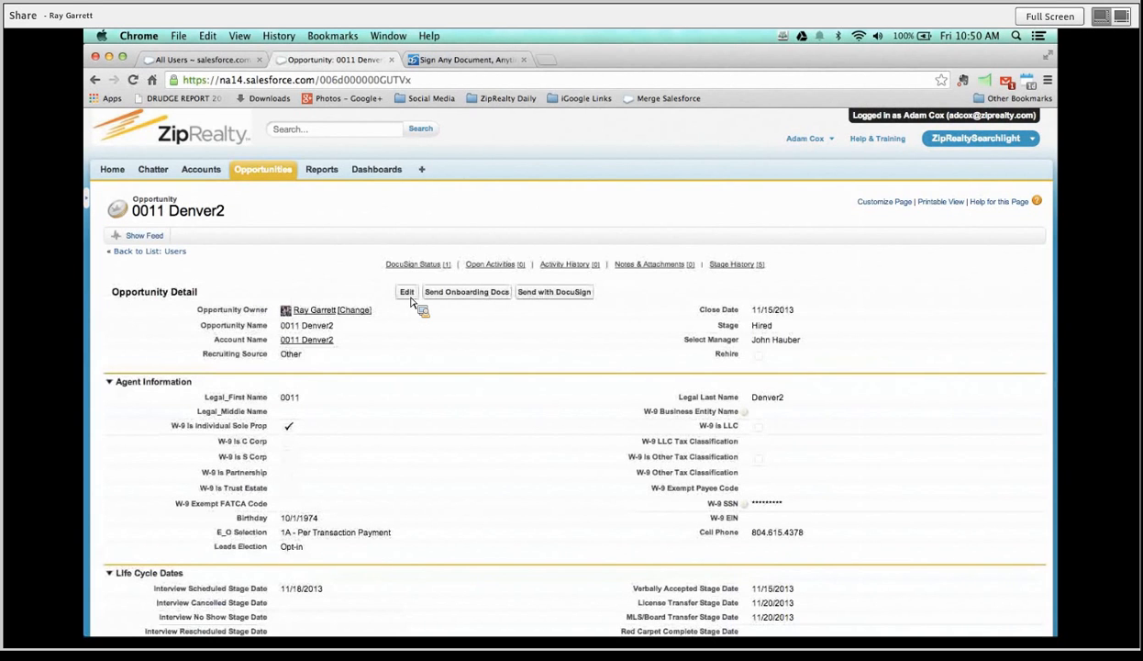
Review the saved life cycle dates, set the opportunity's Stage to Verbally Accepted and save the record.
scroll(809, 474, "down", 5)
scroll(808, 474, "down", 1)
double_click(807, 473)
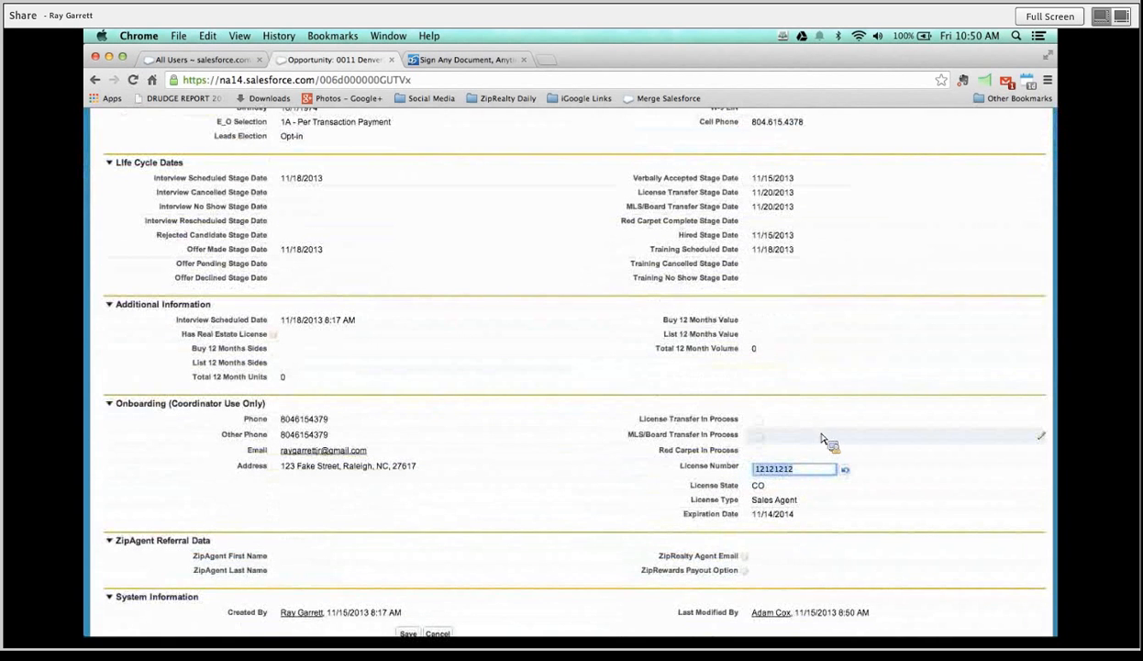
scroll(826, 431, "up", 1)
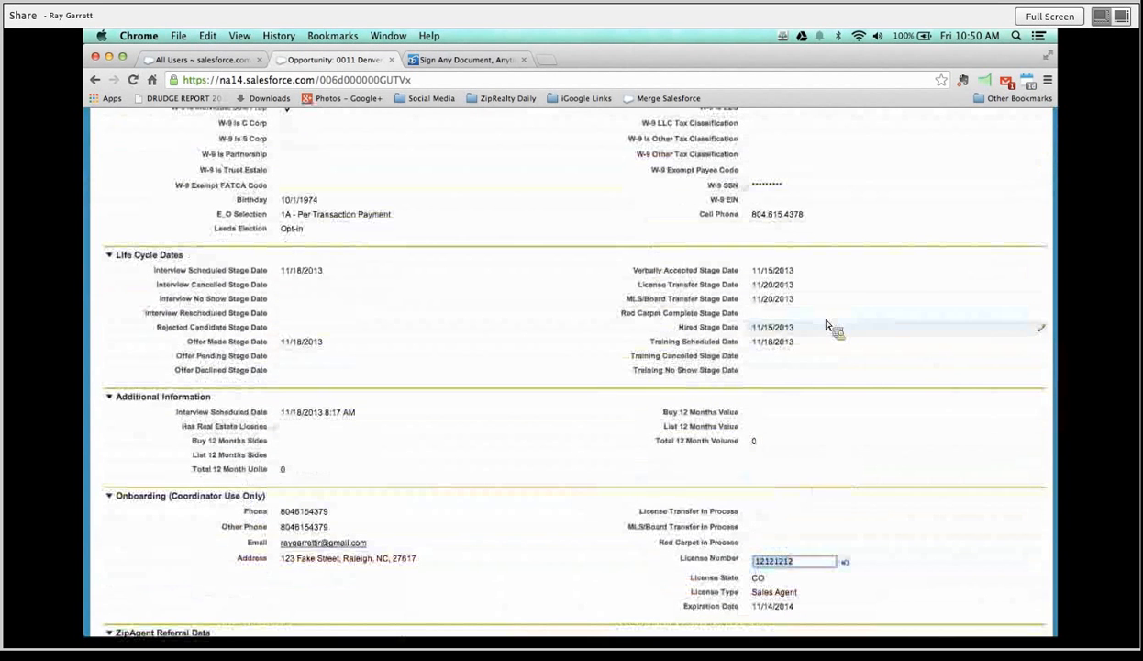
double_click(811, 328)
scroll(789, 327, "up", 5)
double_click(761, 325)
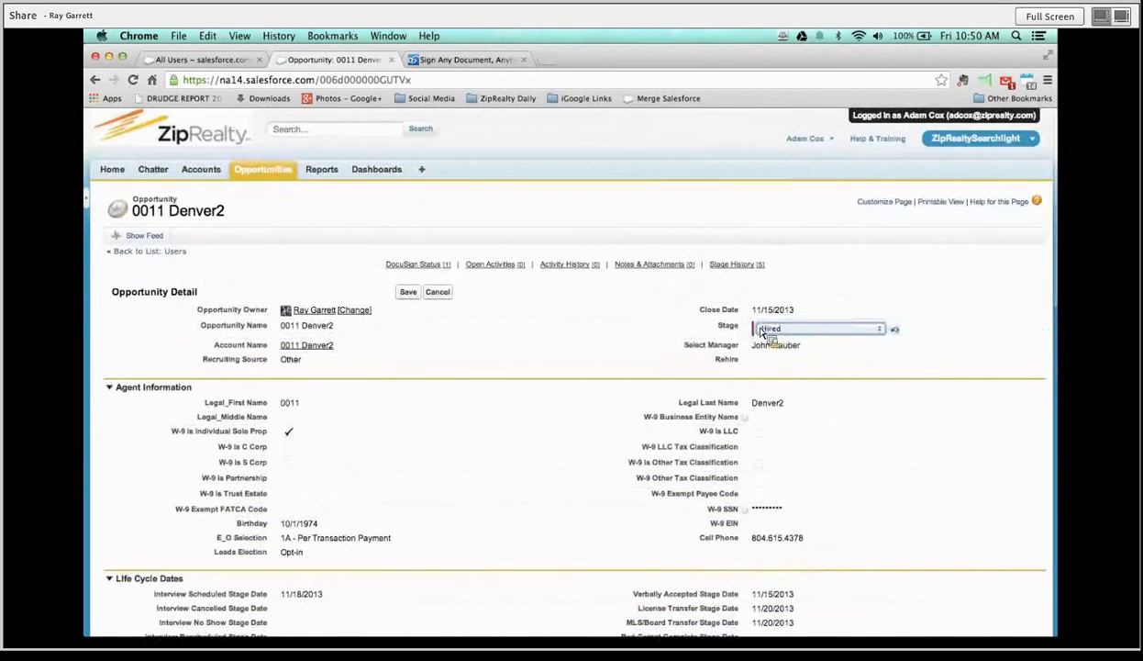
left_click(782, 328)
left_click(791, 296)
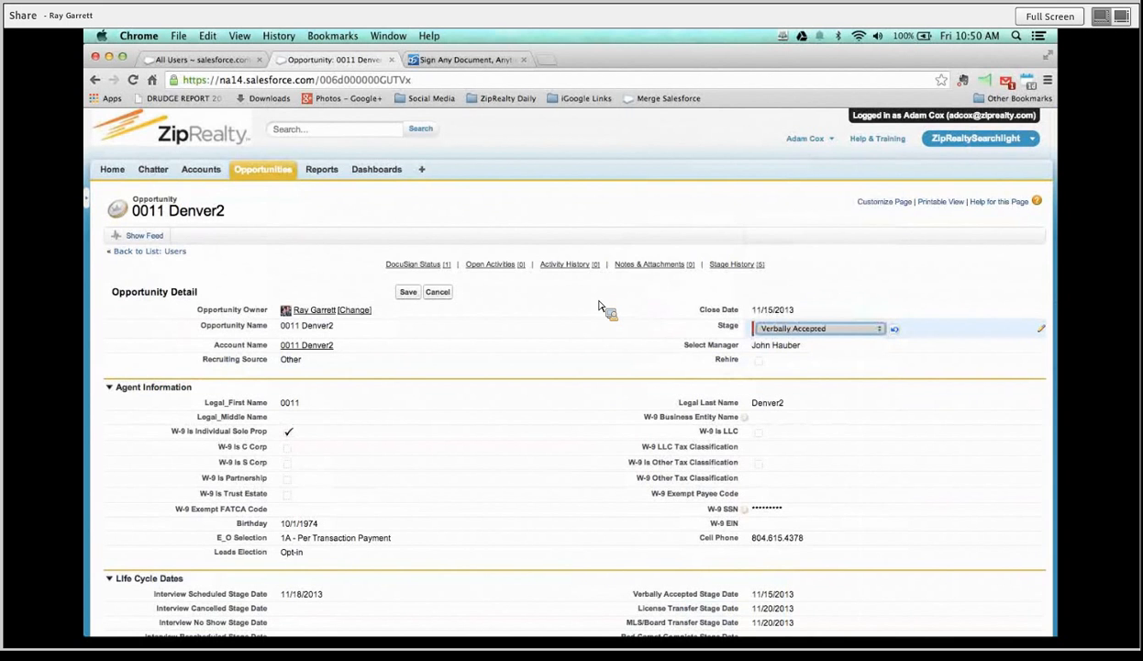
left_click(411, 295)
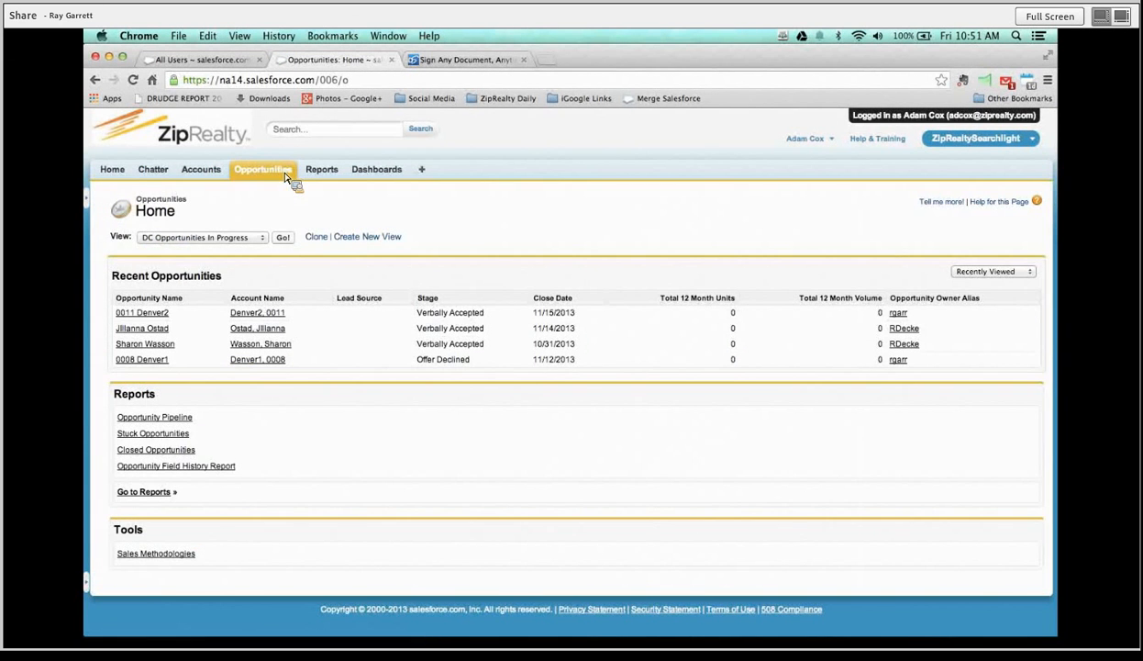
Display the DC Opportunities In Progress list view from the Opportunities home page.
left_click(264, 239)
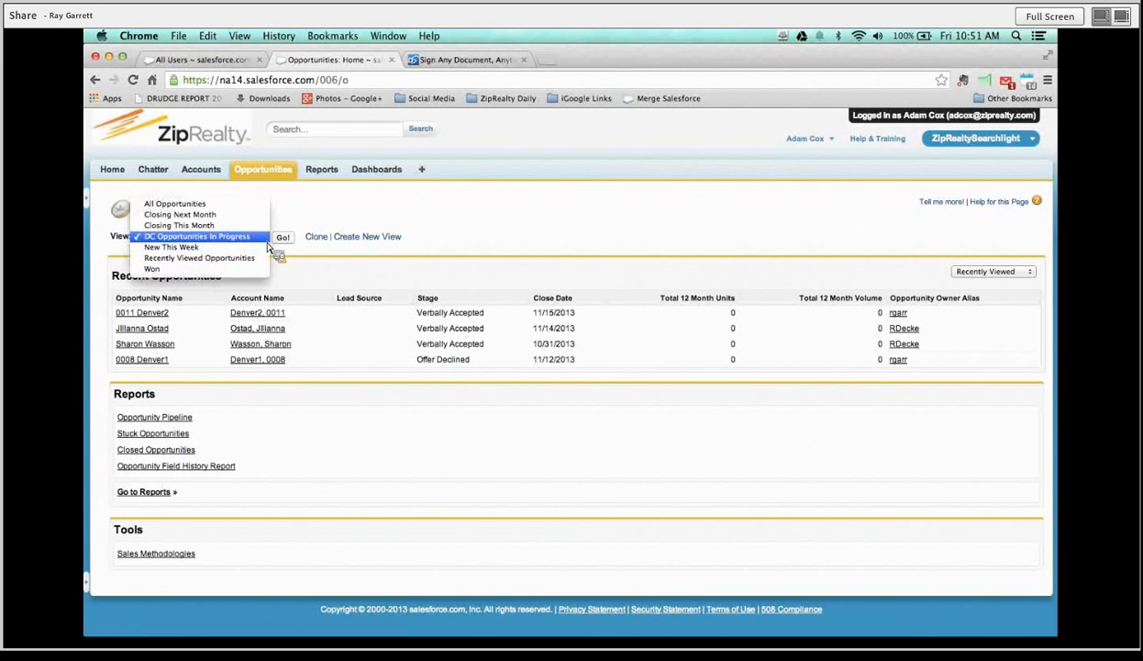
left_click(225, 239)
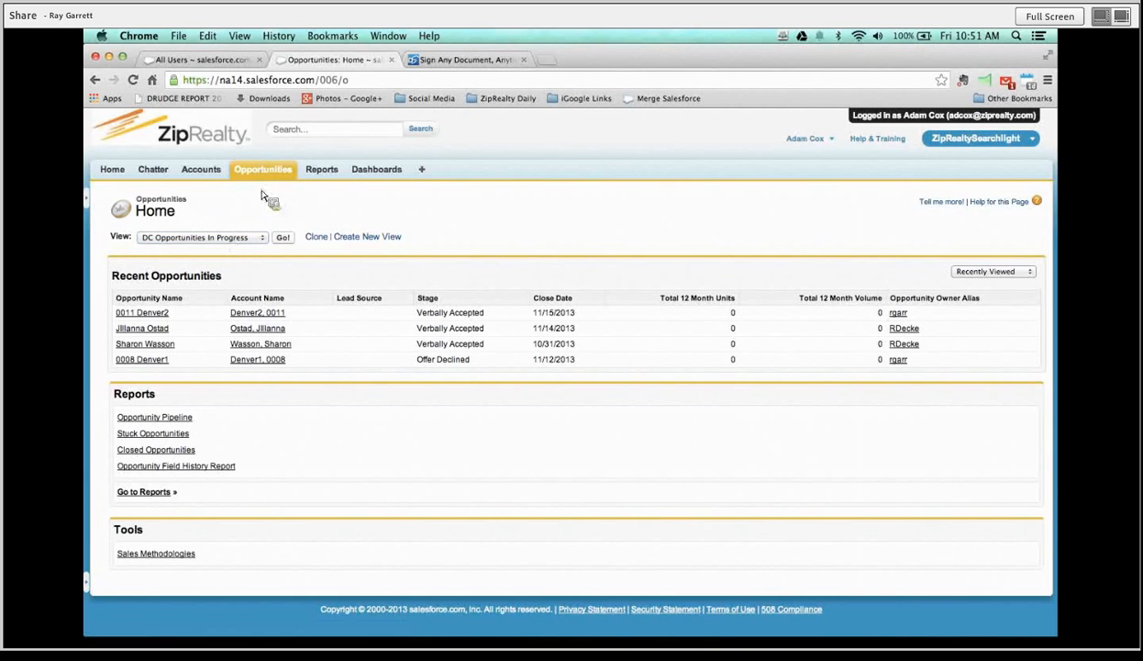
left_click(259, 239)
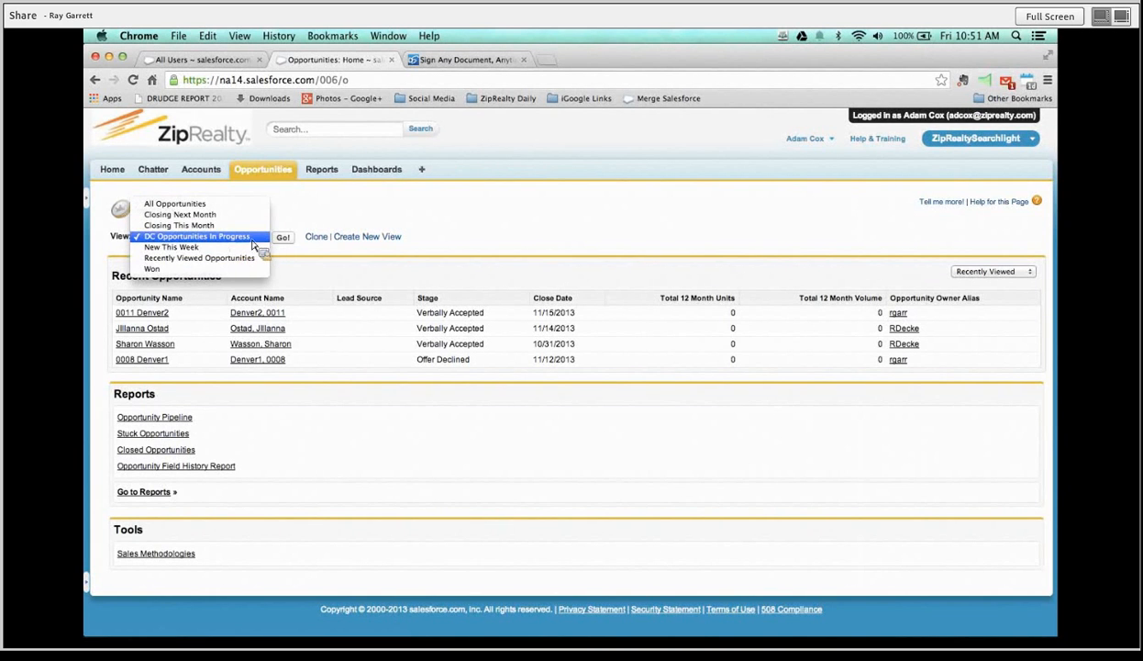
left_click(249, 237)
left_click(284, 239)
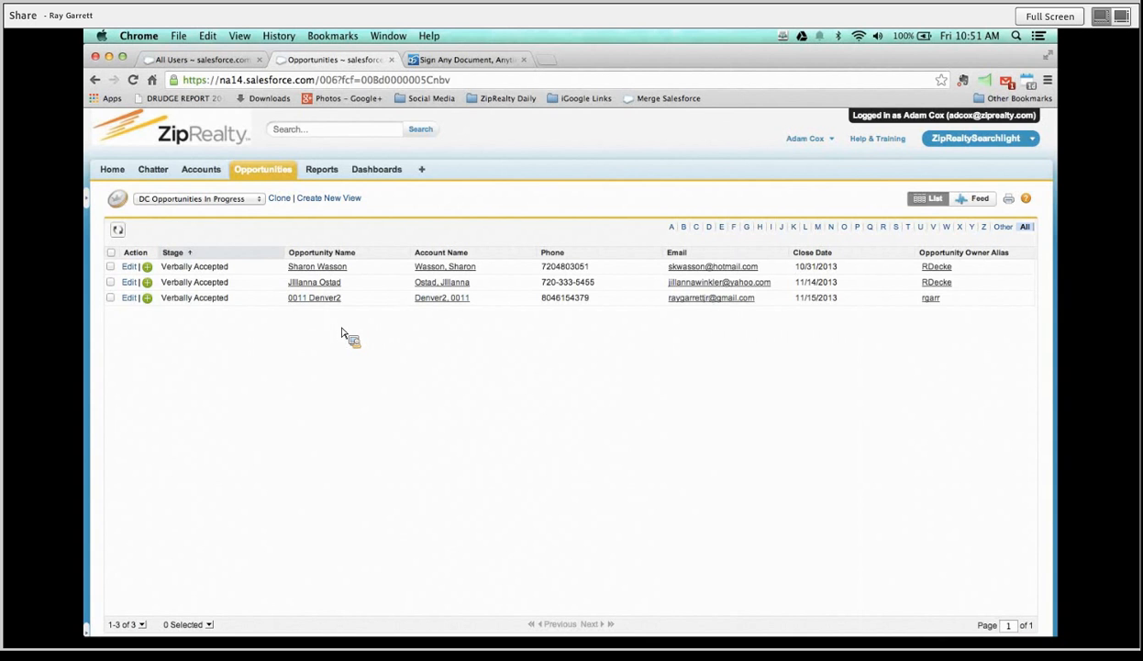
Open the 0011 Denver2 opportunity from the list, set its Stage to Offer Declined and save the record.
double_click(336, 299)
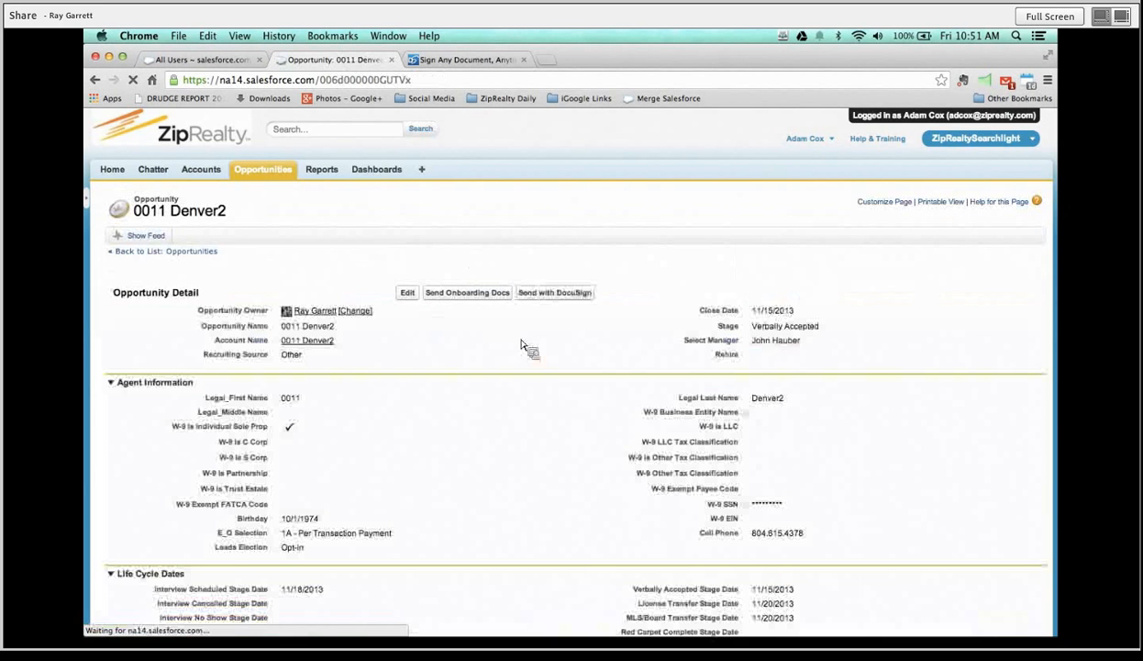
double_click(808, 327)
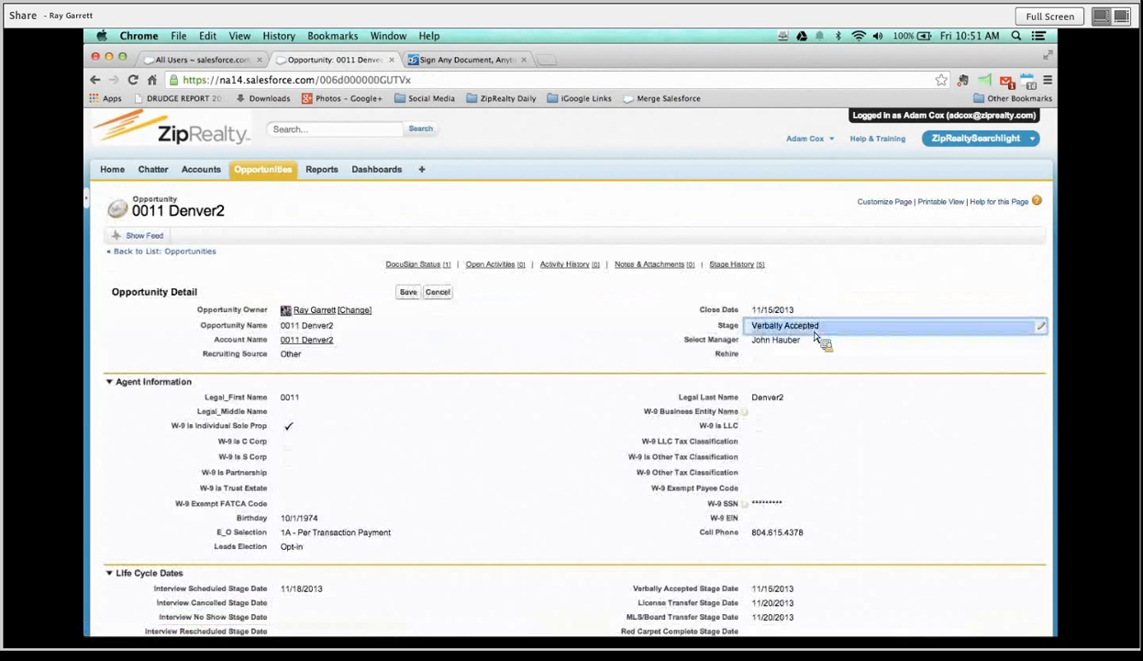
left_click(814, 331)
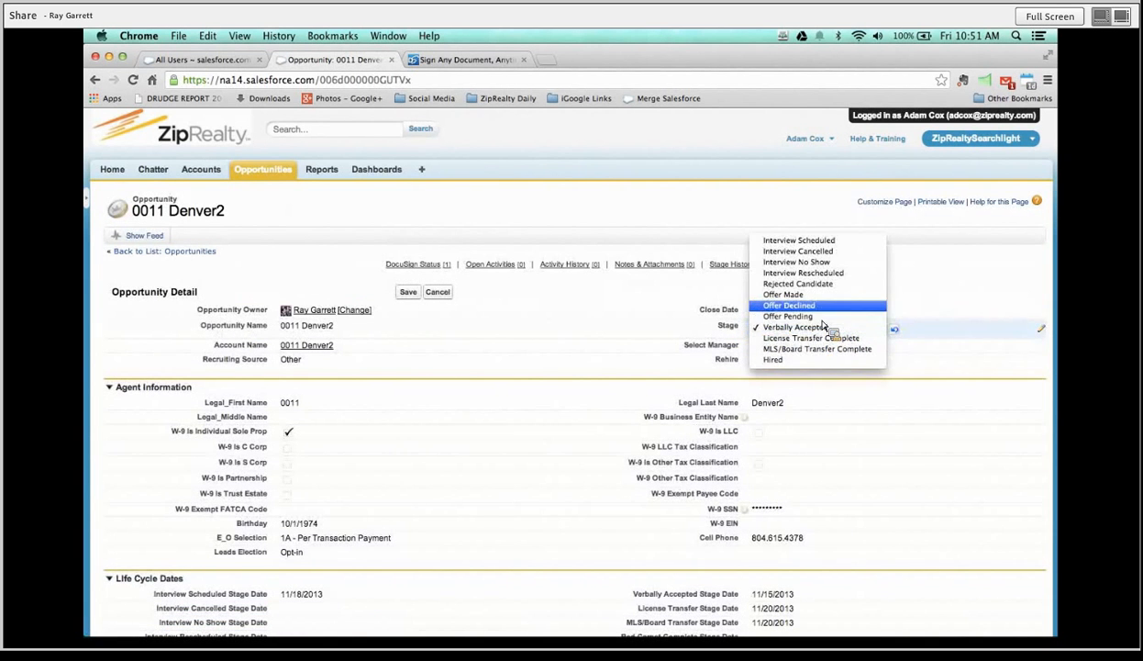
left_click(798, 305)
left_click(407, 292)
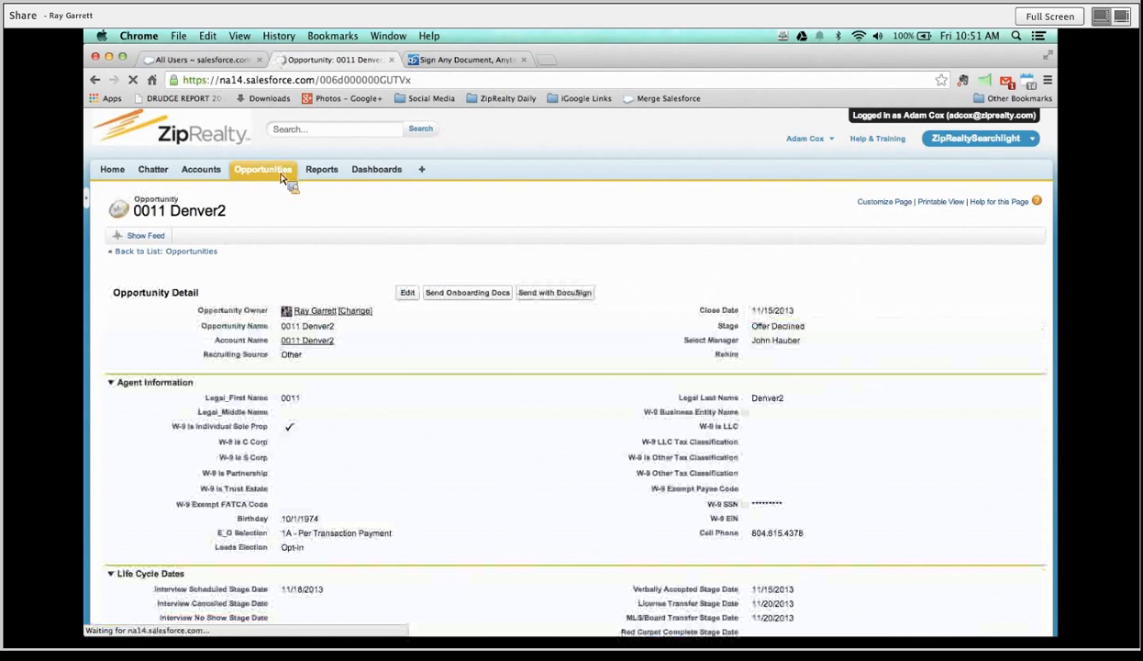
Return to the Opportunities home page and check the DC Opportunities In Progress list for 0011 Denver2.
left_click(284, 174)
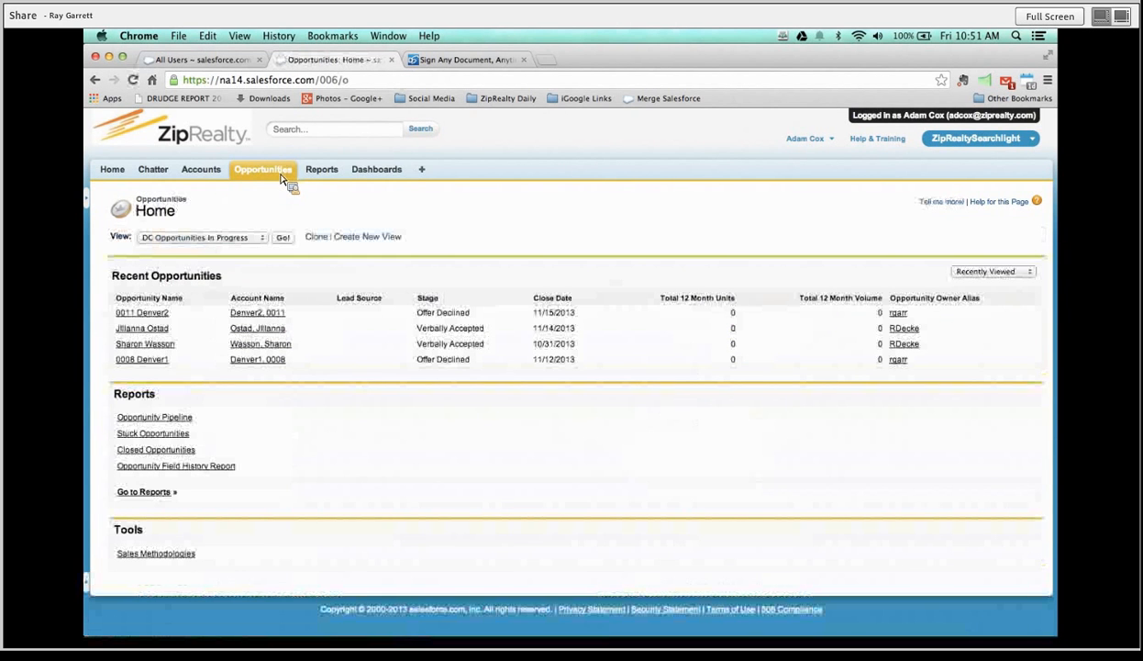
left_click(255, 238)
left_click(244, 238)
left_click(283, 237)
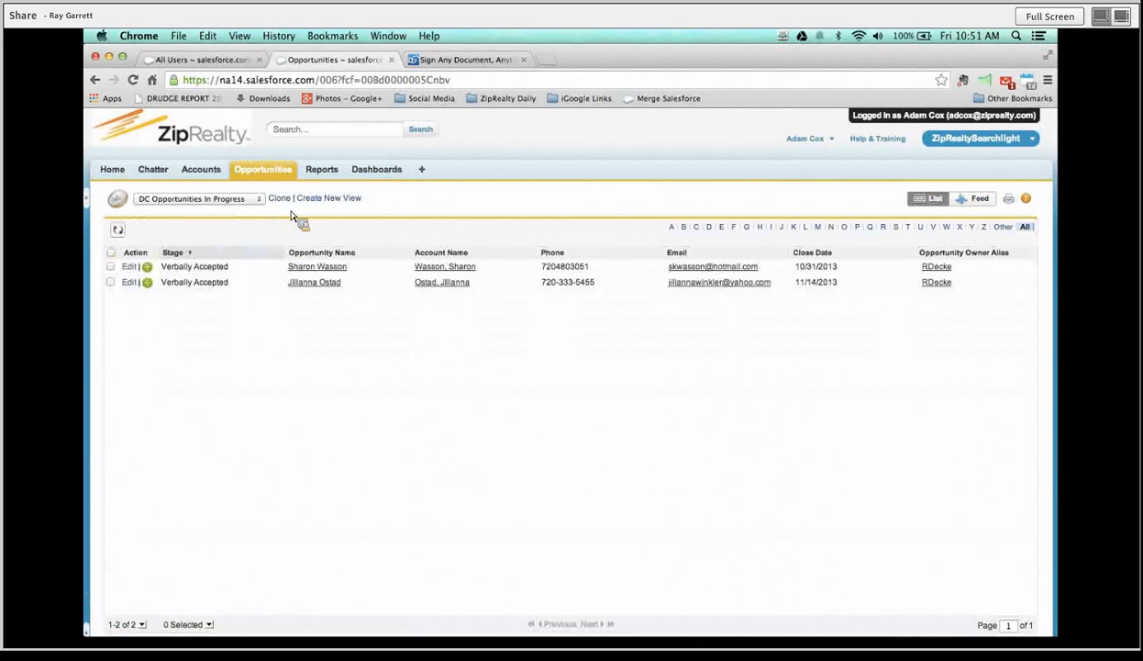
Reopen 0011 Denver2 from the recent opportunities, set its Stage to Verbally Accepted and save the record.
left_click(281, 176)
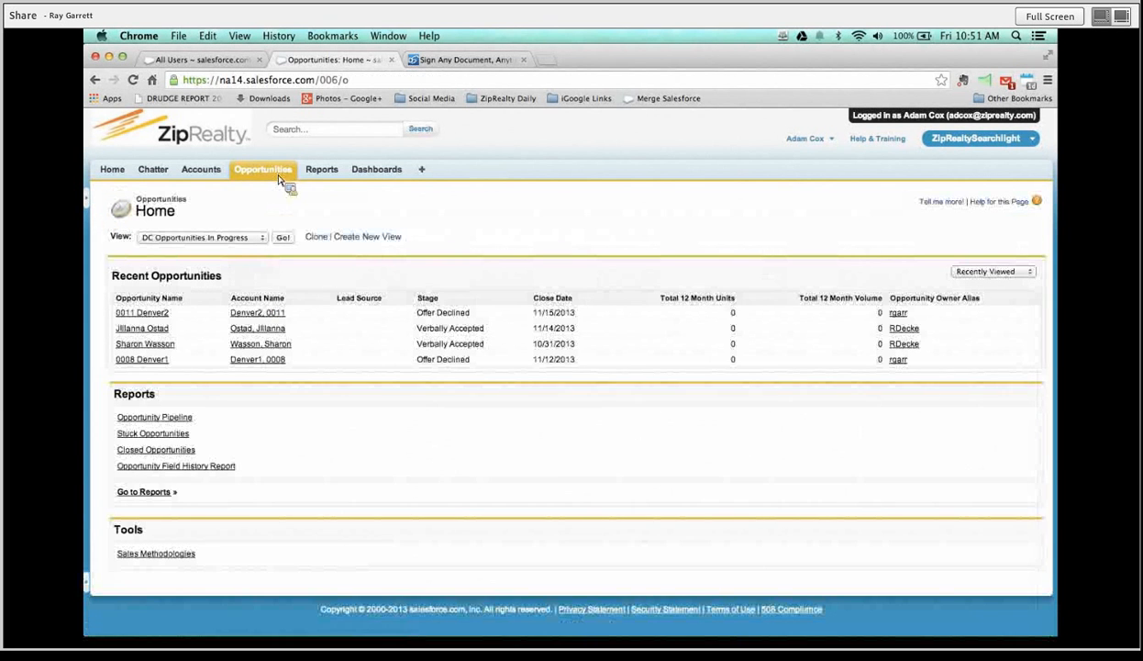
left_click(150, 314)
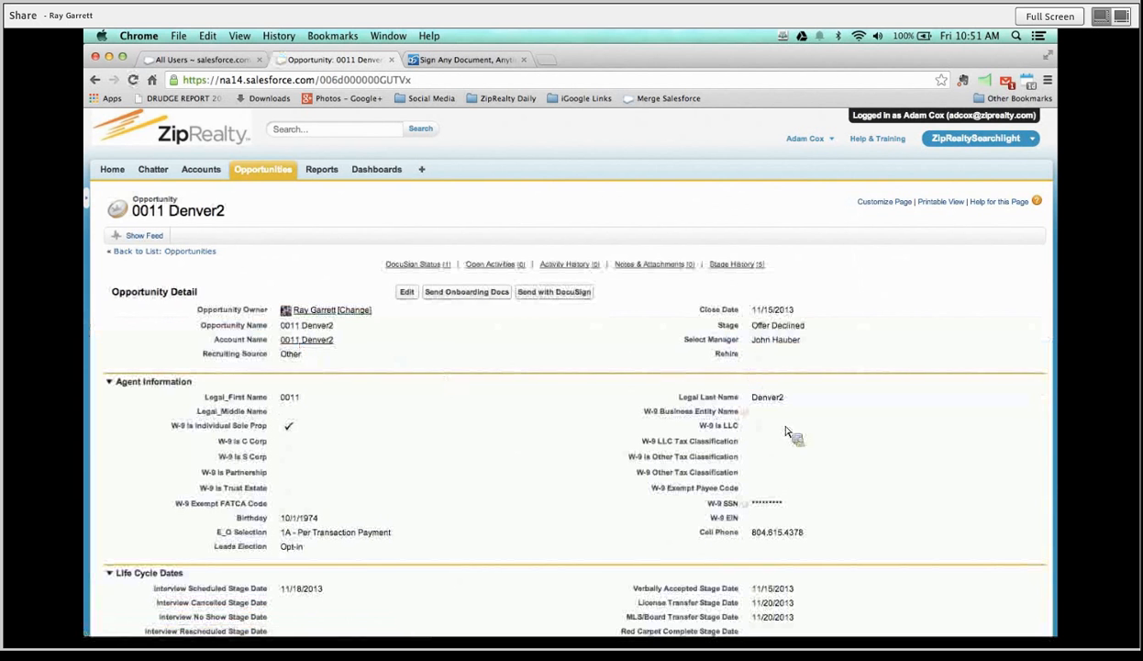
double_click(814, 331)
left_click(817, 328)
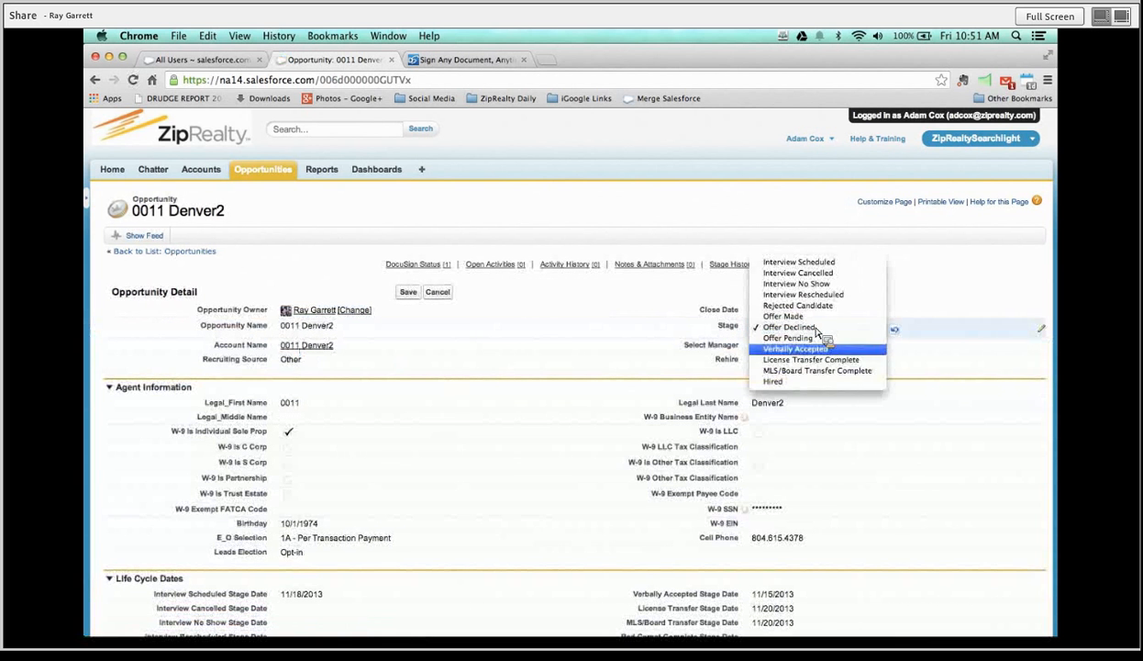
left_click(795, 349)
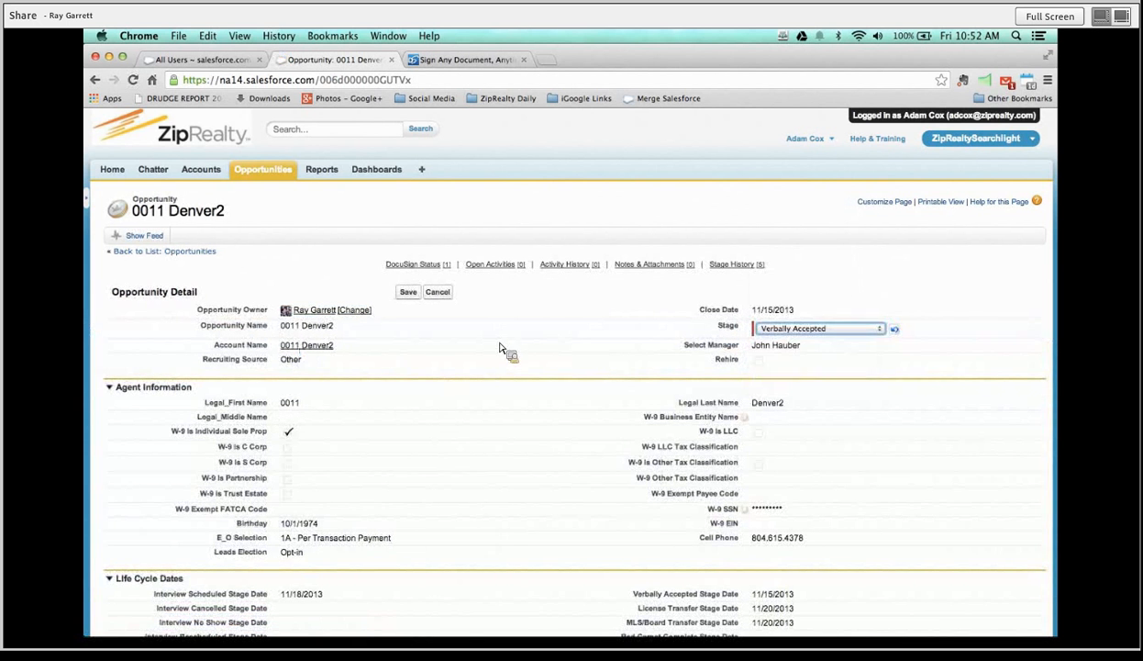
left_click(413, 294)
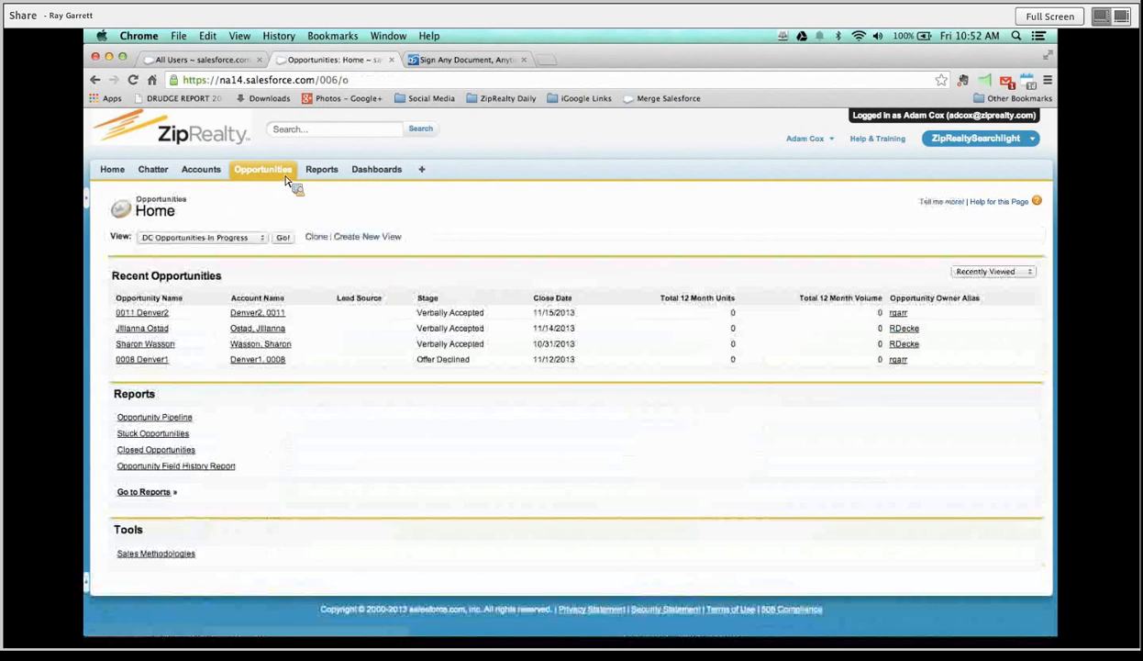
Show the DC Opportunities In Progress list again and open the 0011 Denver2 opportunity from it.
left_click(284, 237)
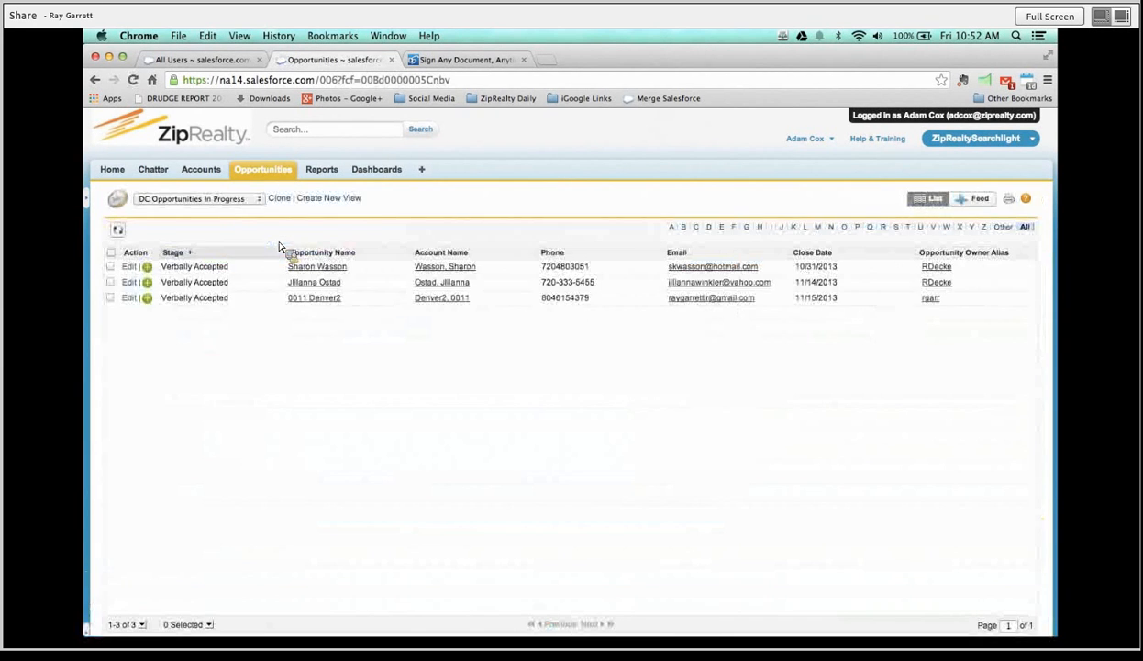
left_click(319, 307)
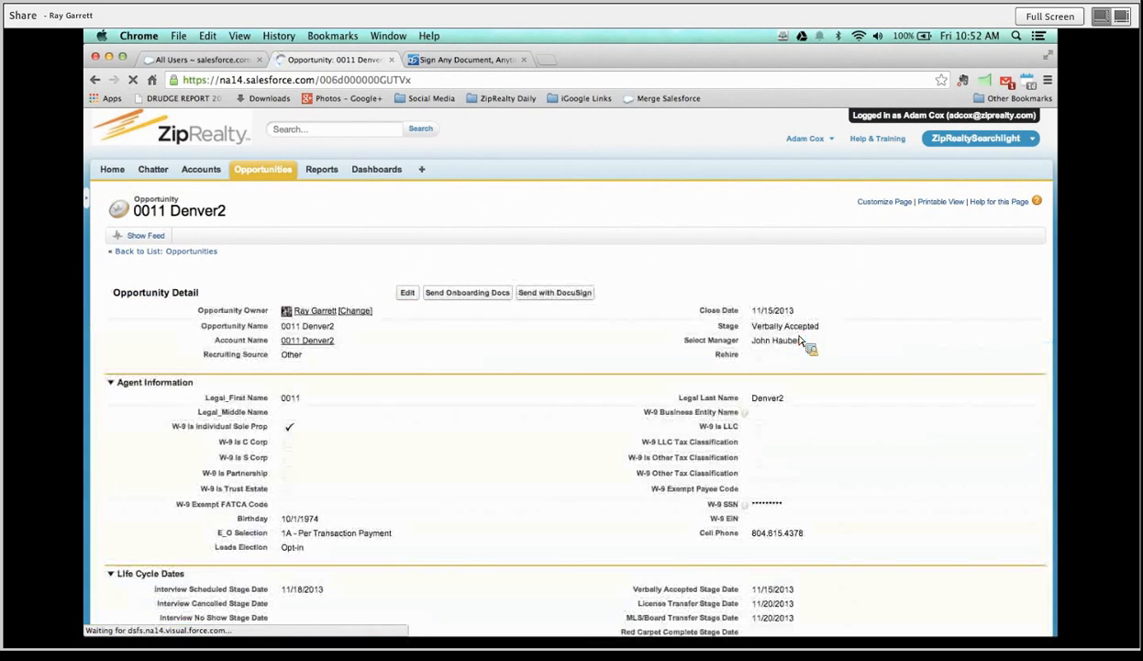
Set the Hired Stage Date of the 0011 Denver2 opportunity to 11/15/2013 in the Life Cycle Dates section.
scroll(800, 340, "down", 10)
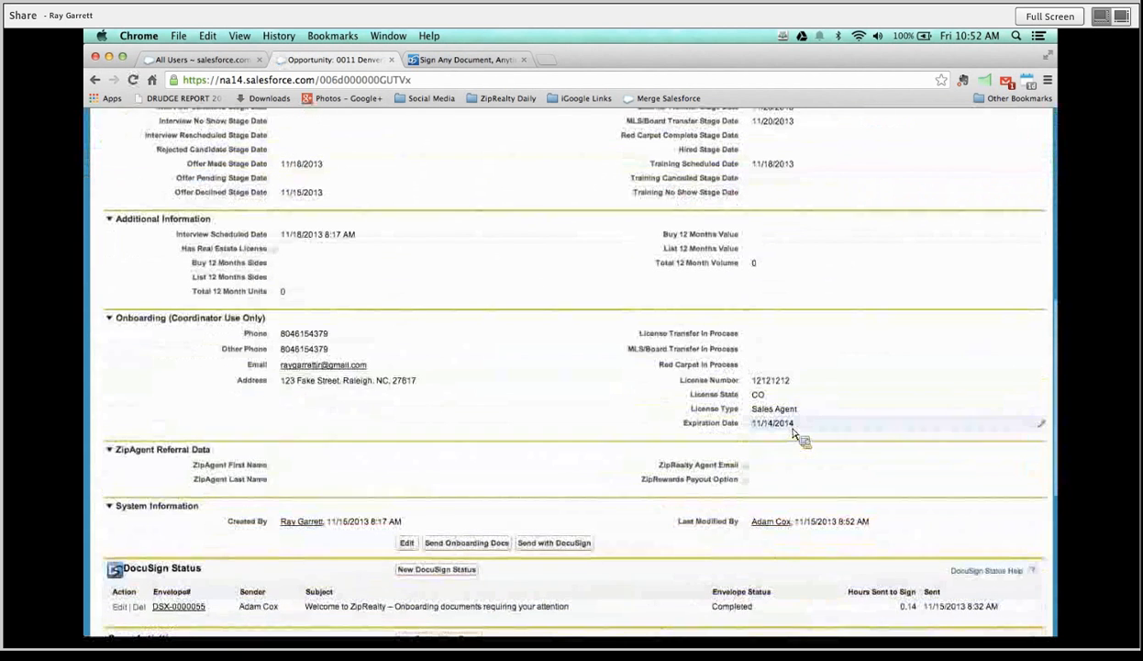
scroll(794, 434, "up", 2)
double_click(800, 226)
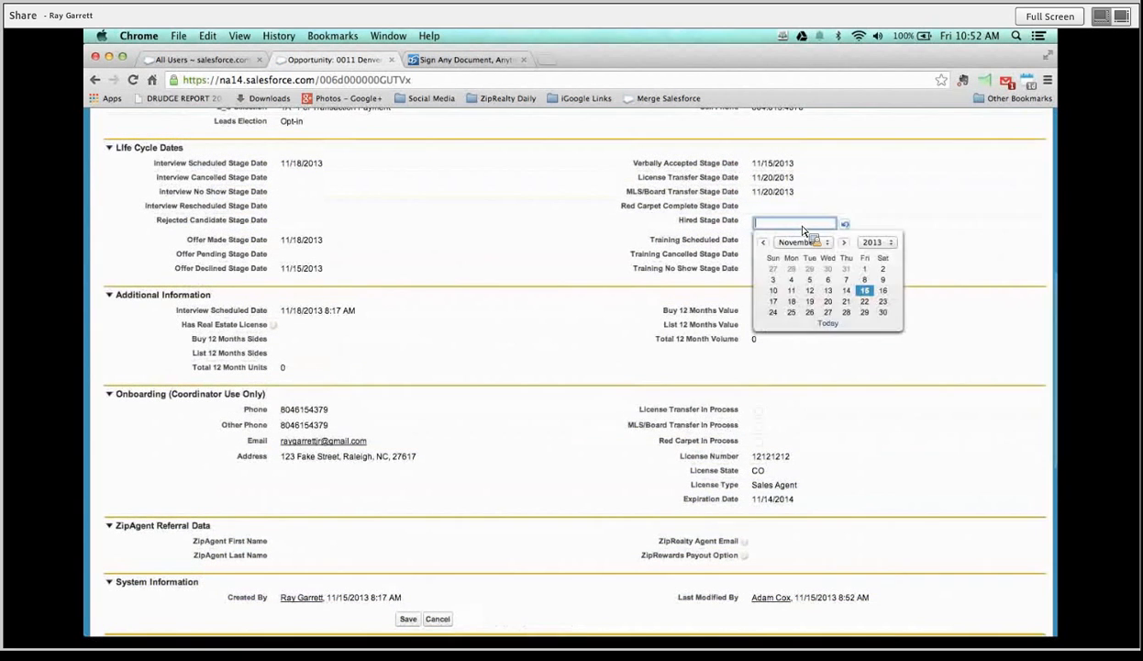
left_click(865, 290)
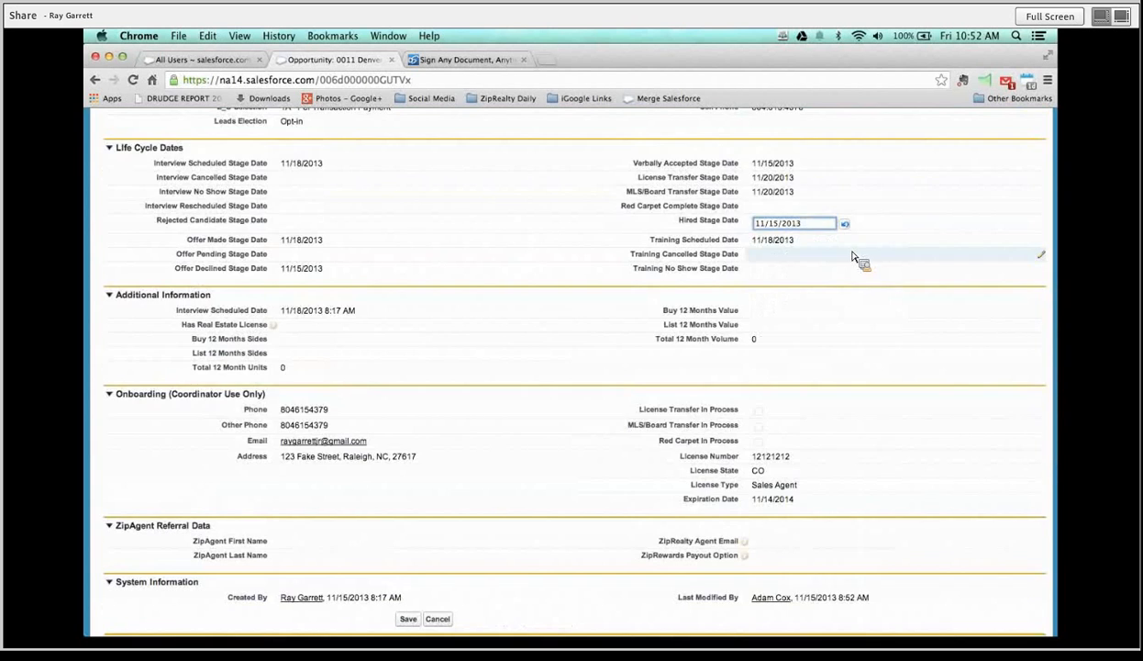
Change the Stage of the 0011 Denver2 opportunity to Hired and save the record.
scroll(858, 256, "up", 5)
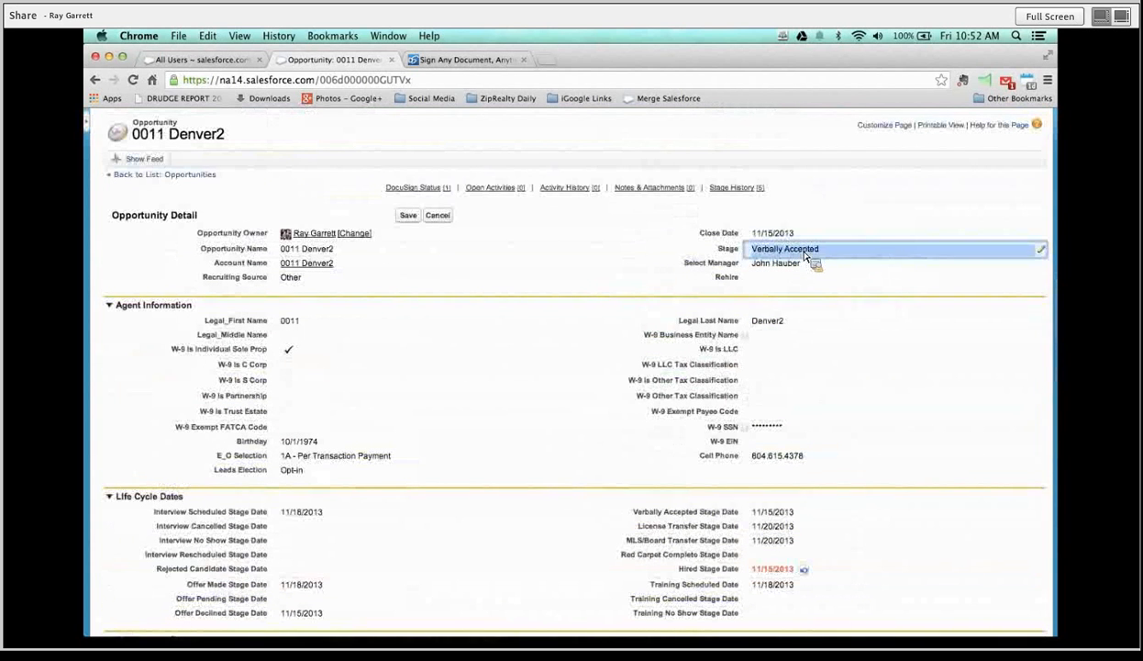
double_click(805, 256)
left_click(805, 253)
left_click(797, 287)
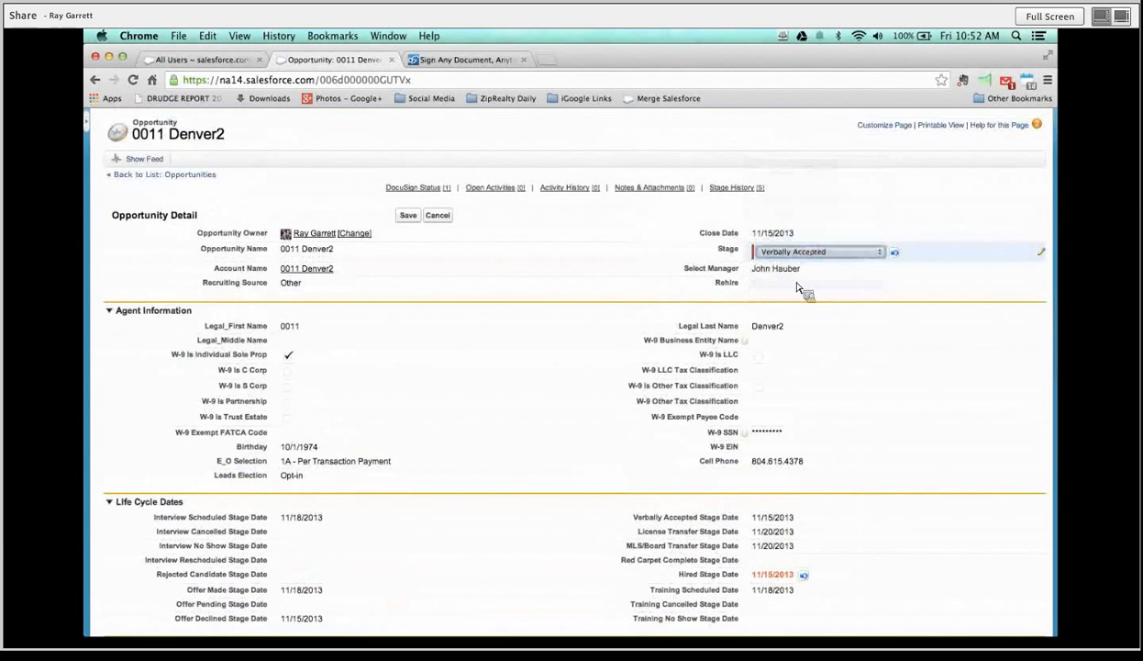
left_click(408, 215)
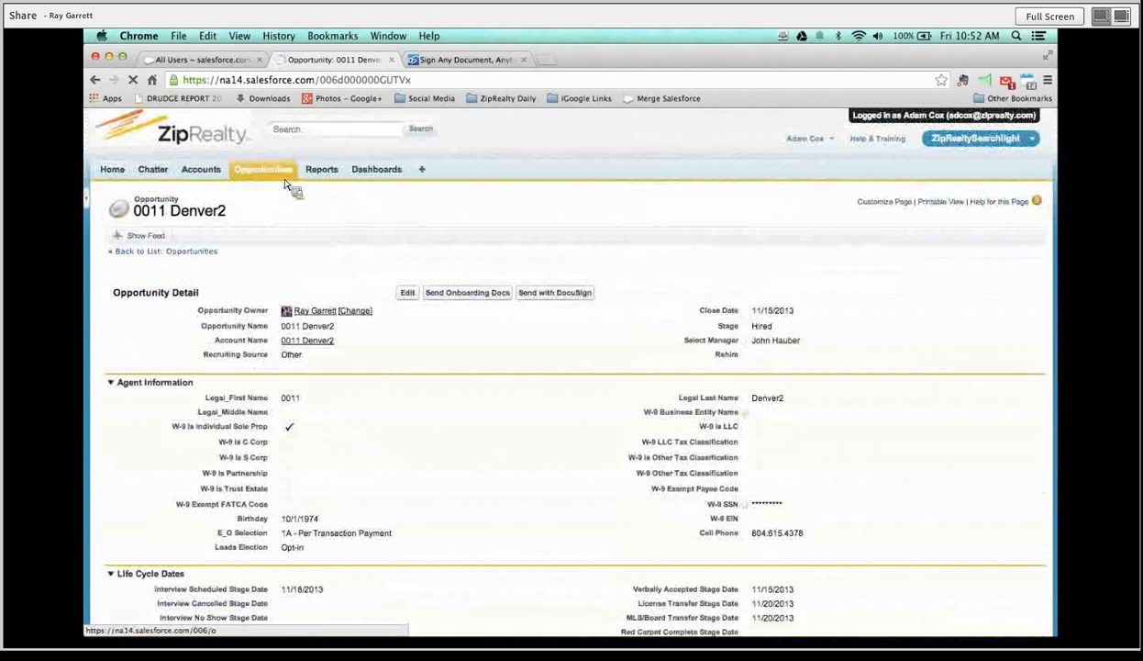
Return to the Opportunities home page and check the DC Opportunities In Progress list for the hired 0011 Denver2.
left_click(281, 177)
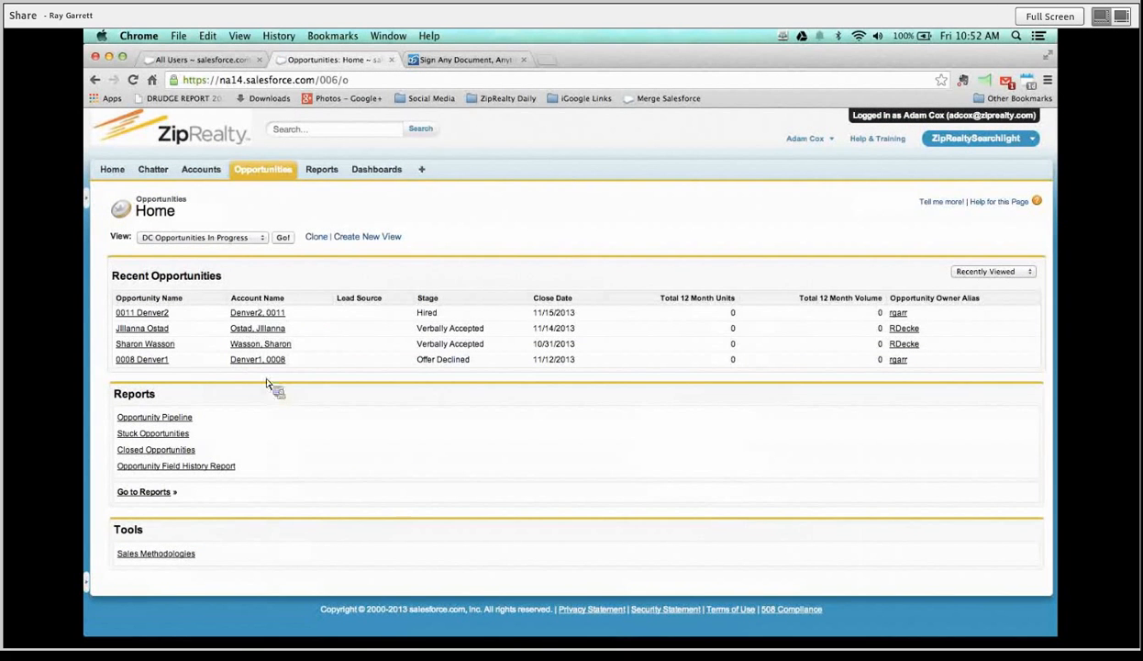
left_click(284, 237)
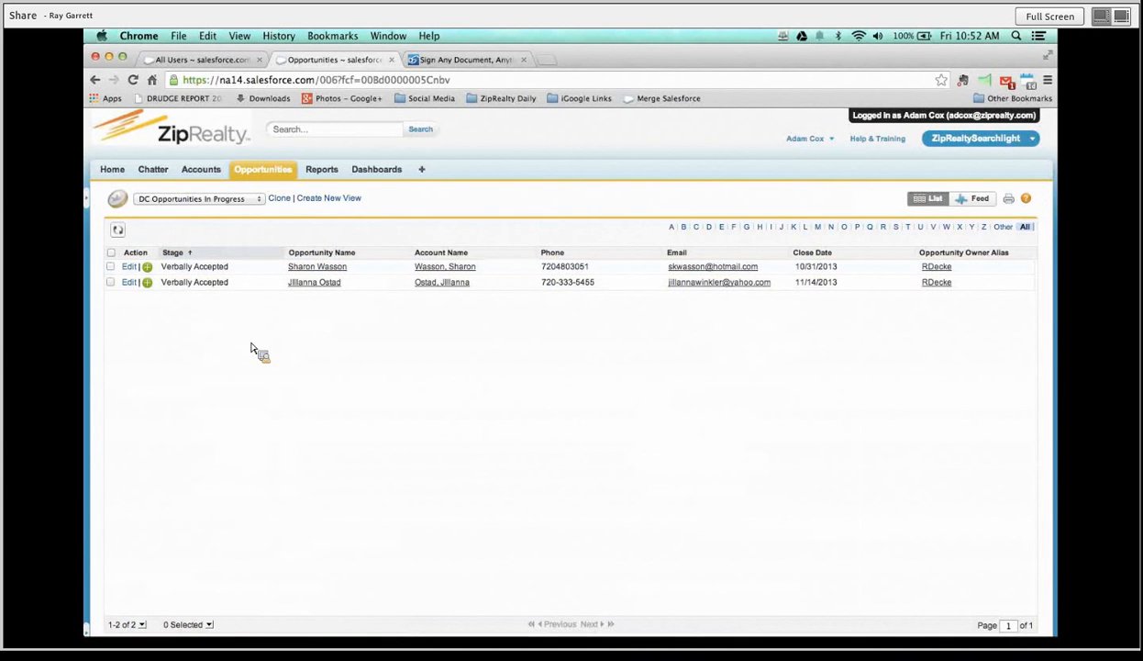
Switch to the Adobe Connect meeting window and bring up the meeting commands for stopping the recording.
key("ctrl+Up")
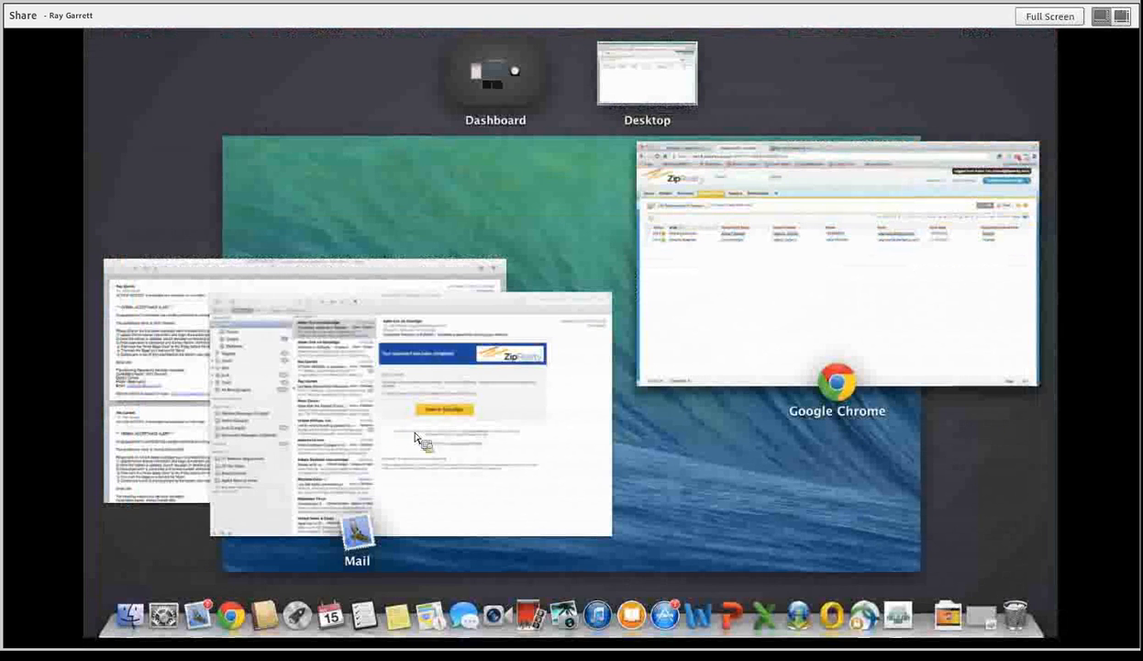
left_click(899, 620)
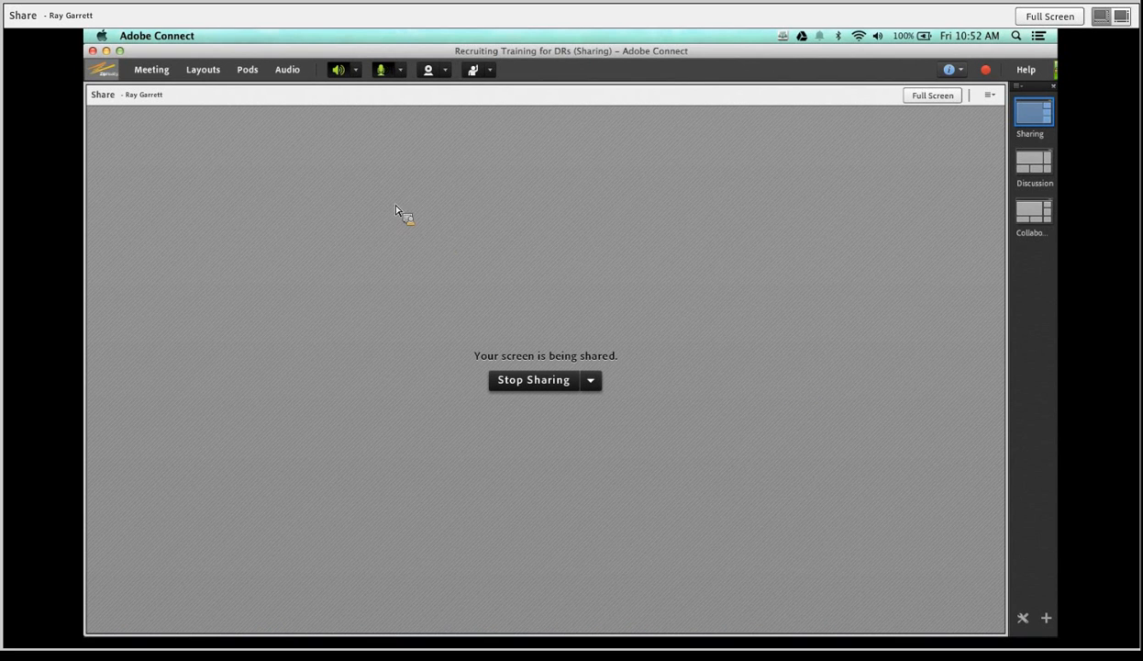
left_click(151, 69)
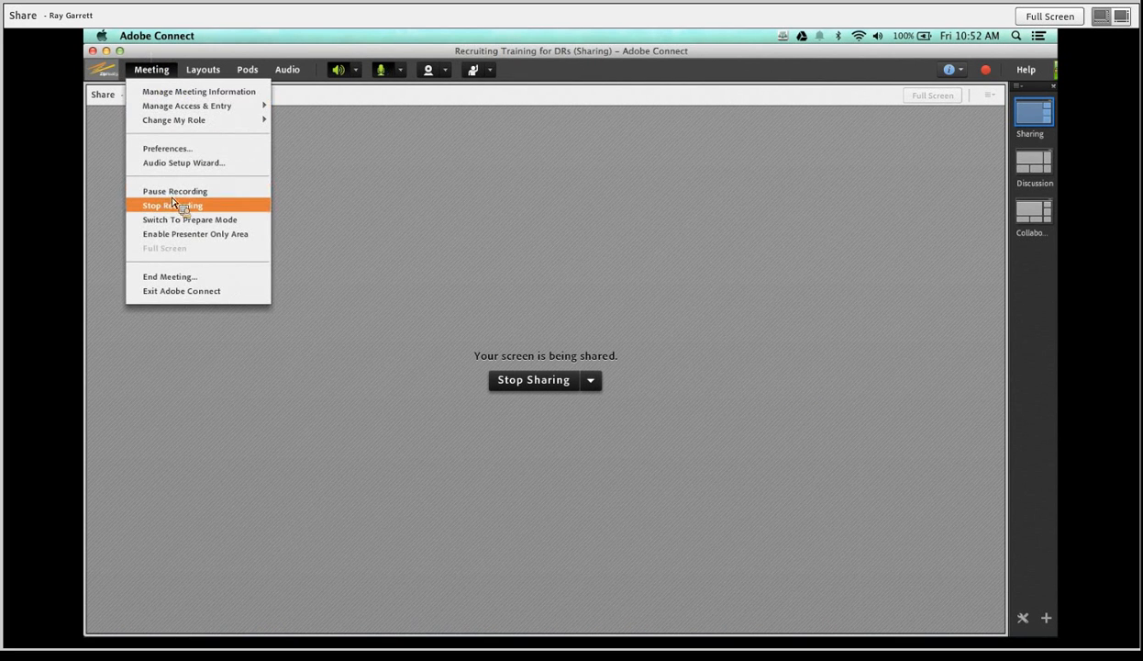